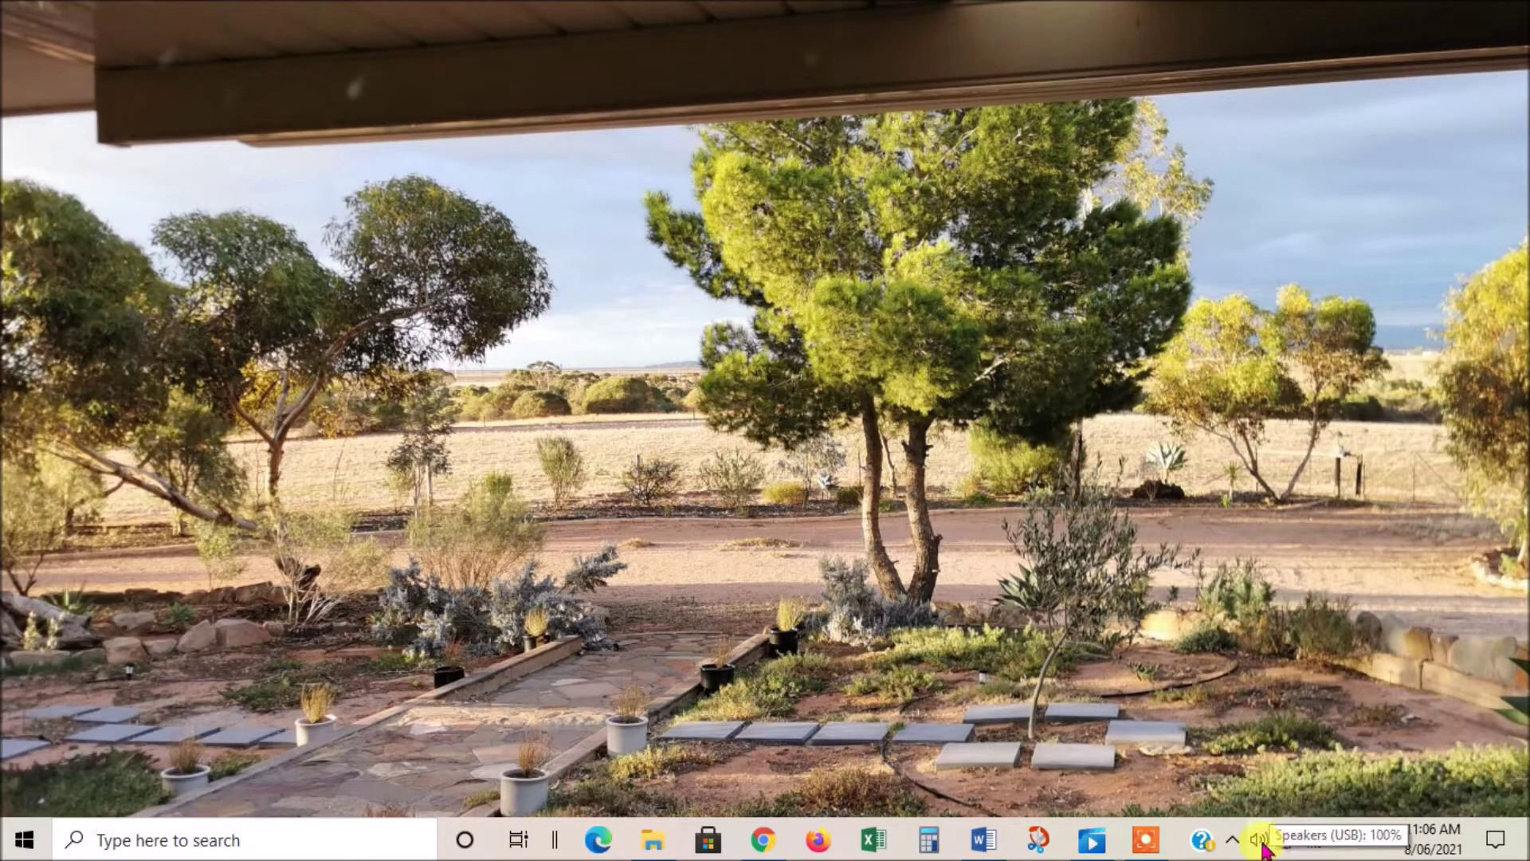
- Switch the playback device to Speakers (Mpow HC) from the tray volume control
{"action": "left_click", "coordinate": [1263, 845]}
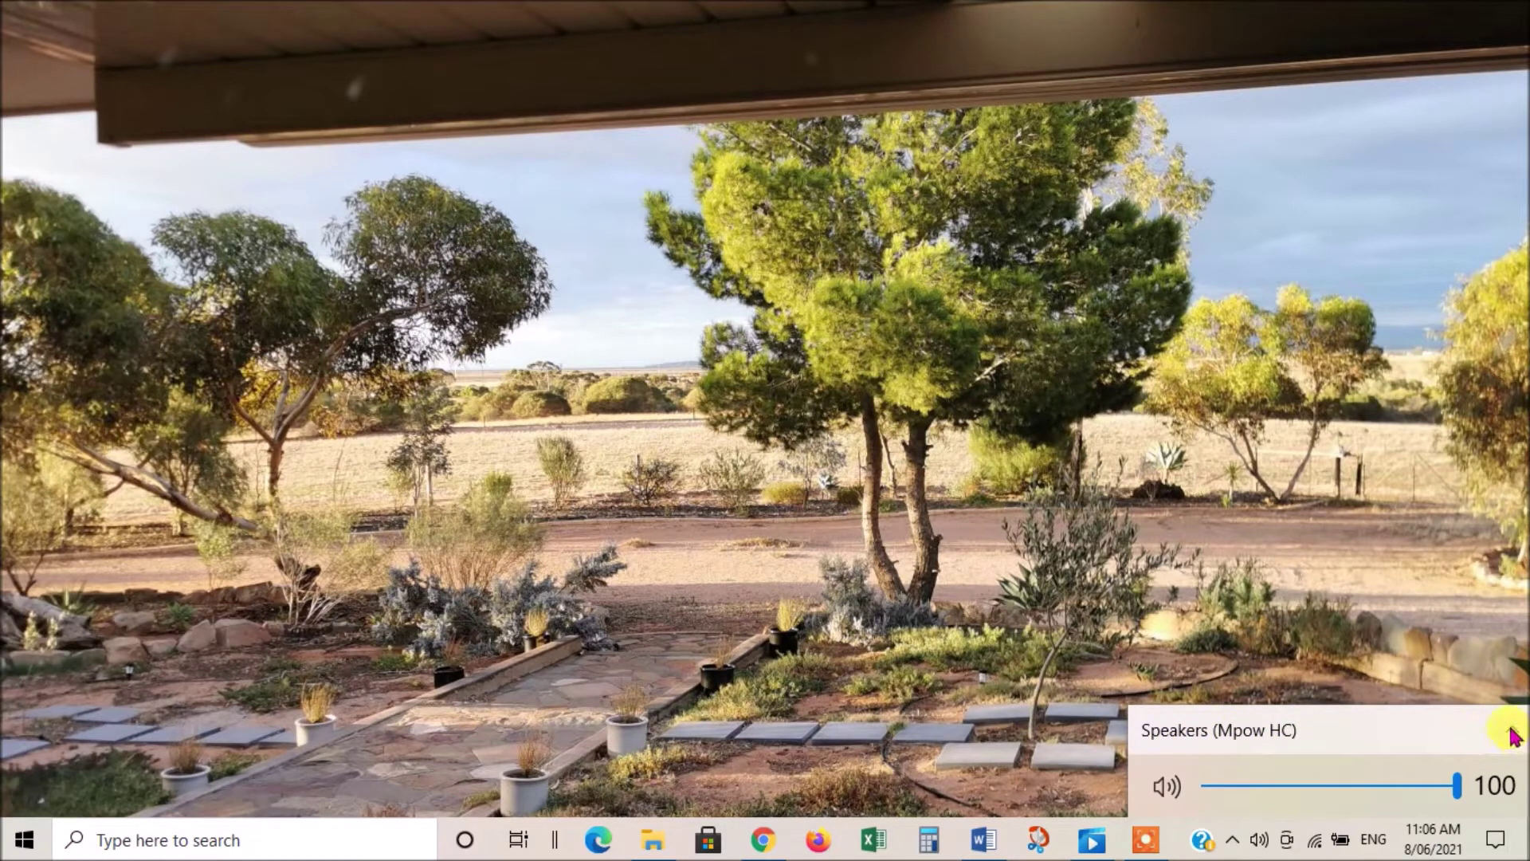
{"action": "left_click", "coordinate": [1513, 736]}
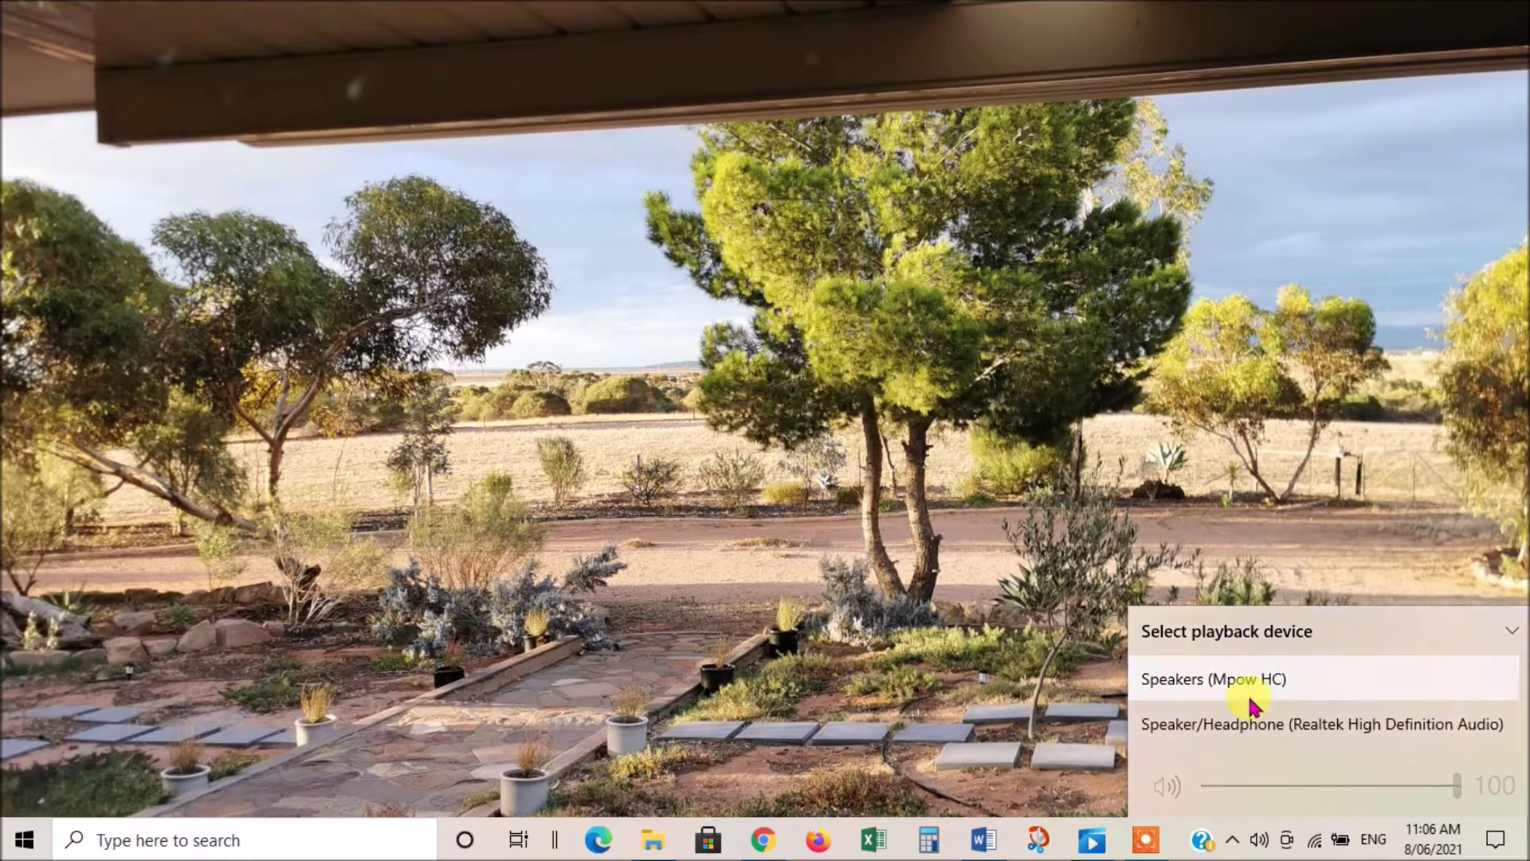
{"action": "left_click", "coordinate": [1307, 684]}
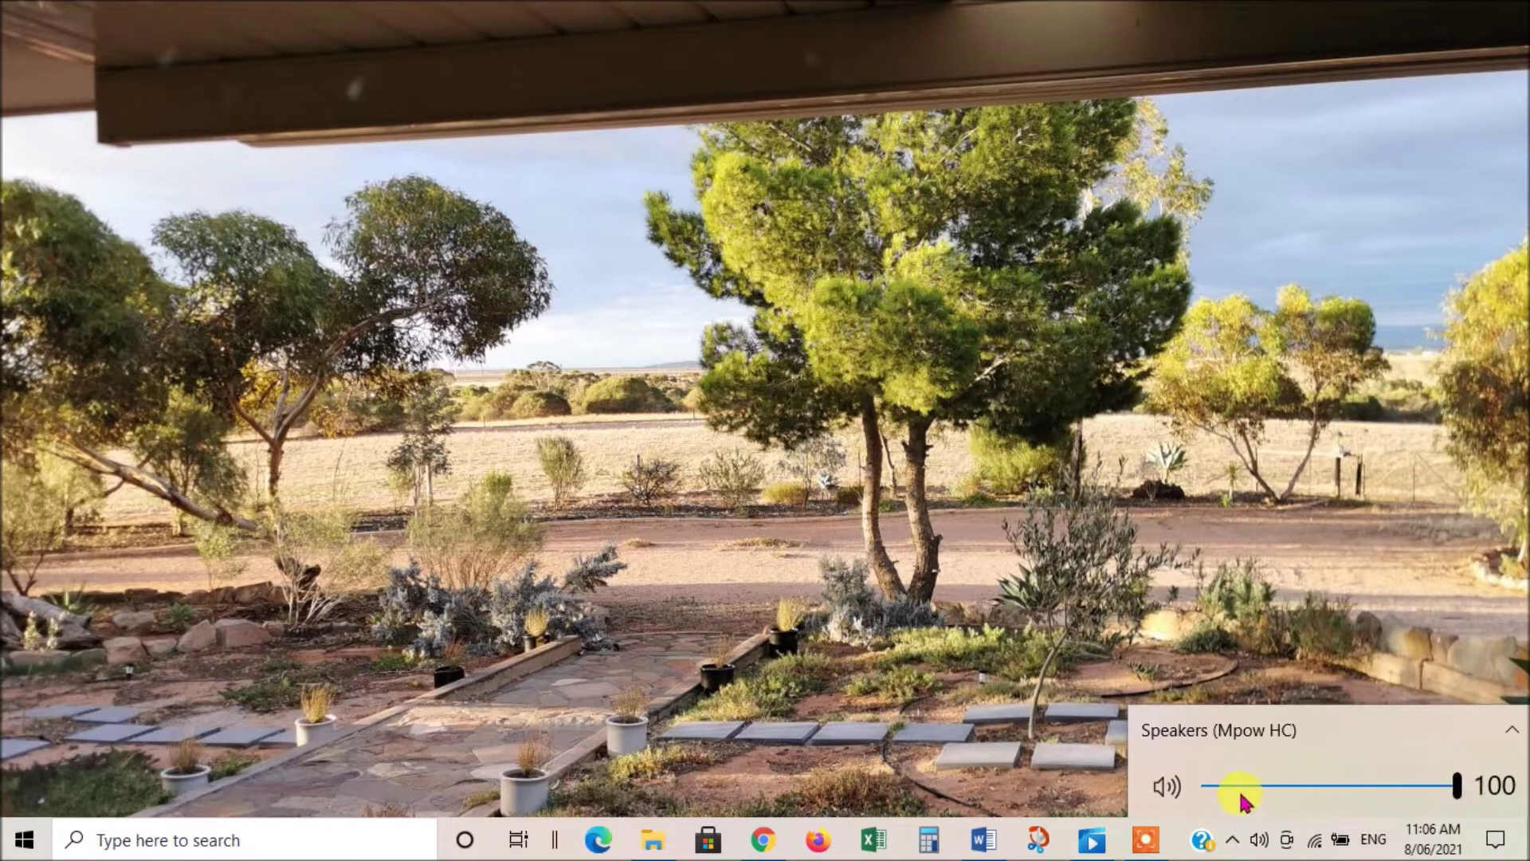
- Test the speakers by muting and lowering them, then unmute and restore volume to 100
{"action": "left_click", "coordinate": [1165, 787]}
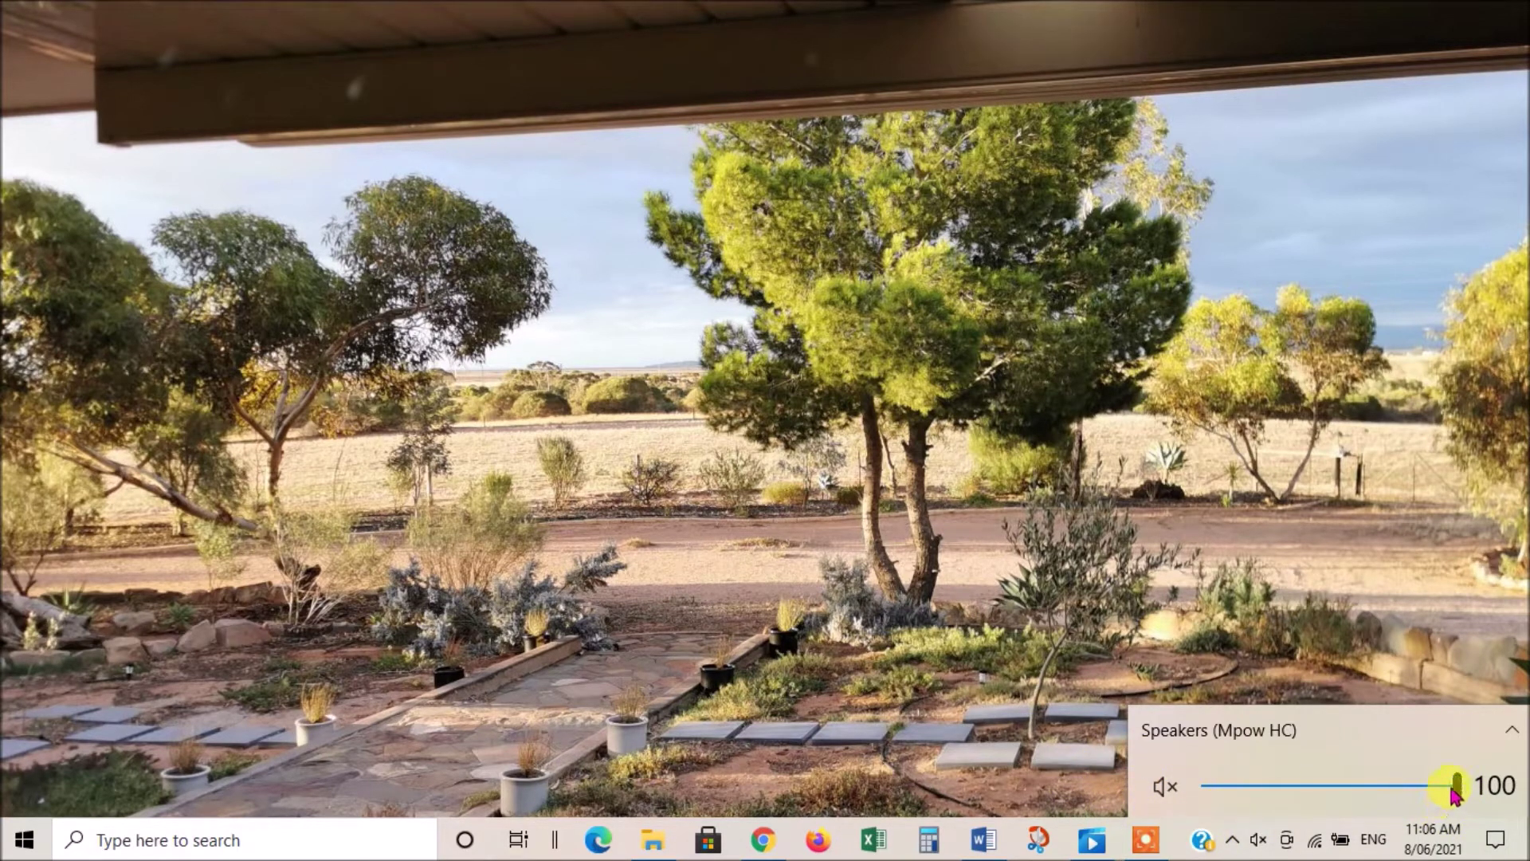
{"action": "left_click_drag", "start_coordinate": [1457, 786], "coordinate": [1209, 805]}
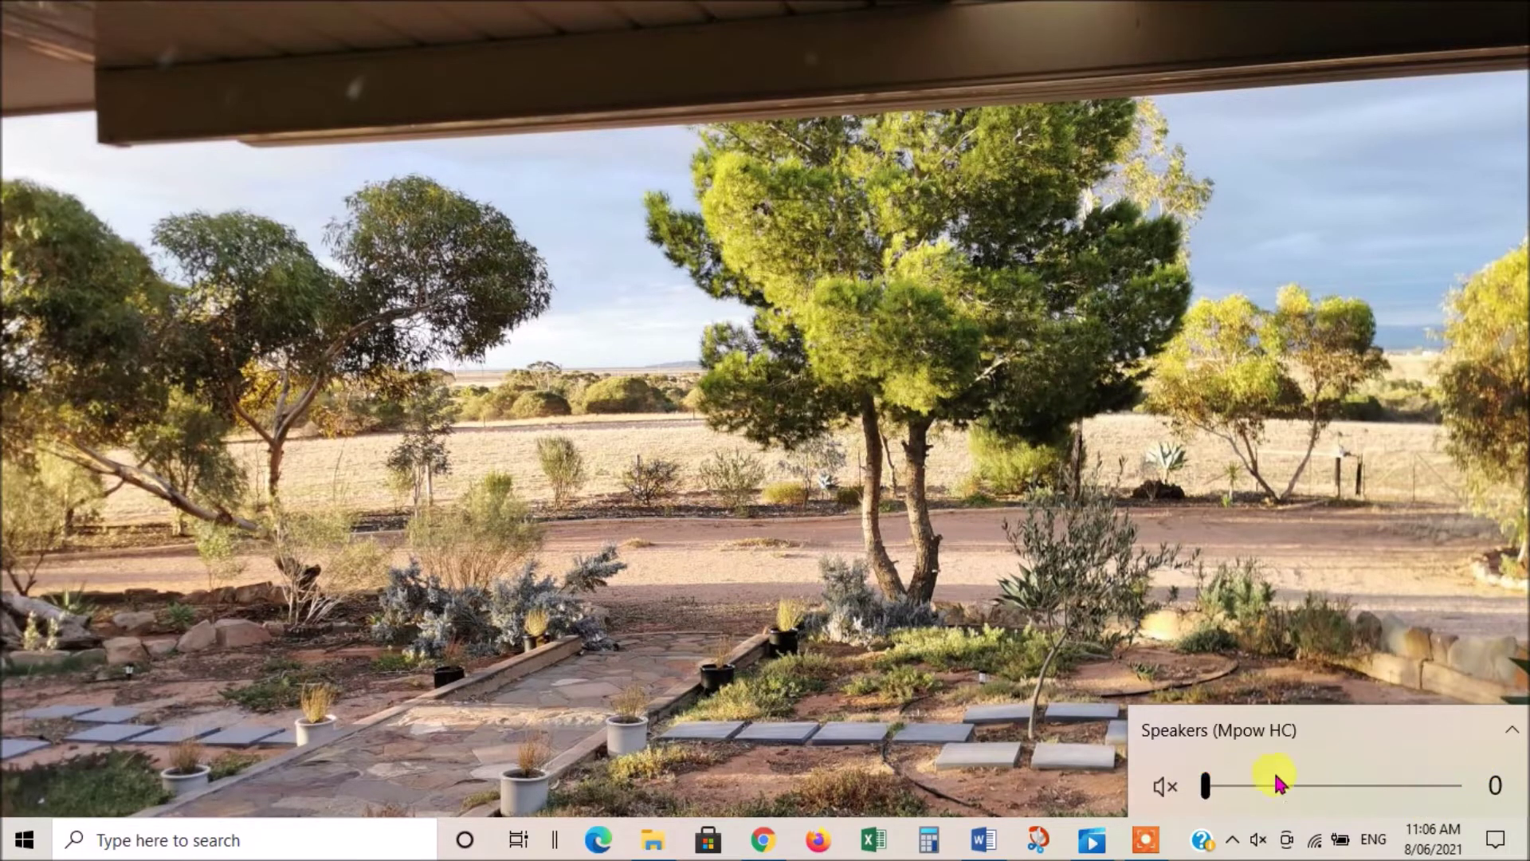
{"action": "left_click", "coordinate": [1168, 789]}
{"action": "left_click_drag", "start_coordinate": [1204, 789], "coordinate": [1498, 797]}
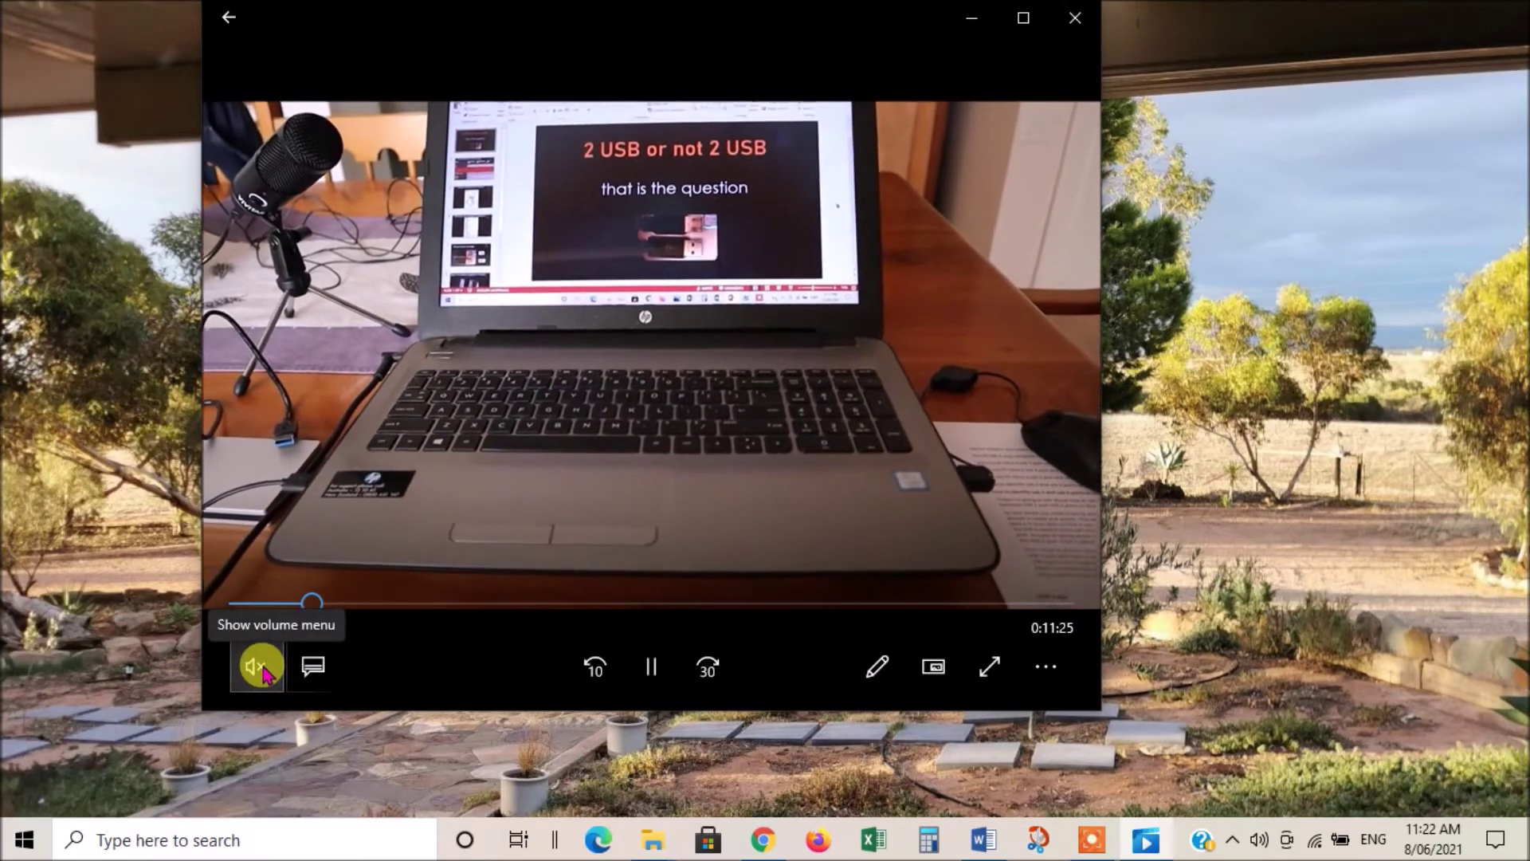
- Unmute the Films & TV video's sound, leaving it at volume 48
{"action": "left_click", "coordinate": [257, 668]}
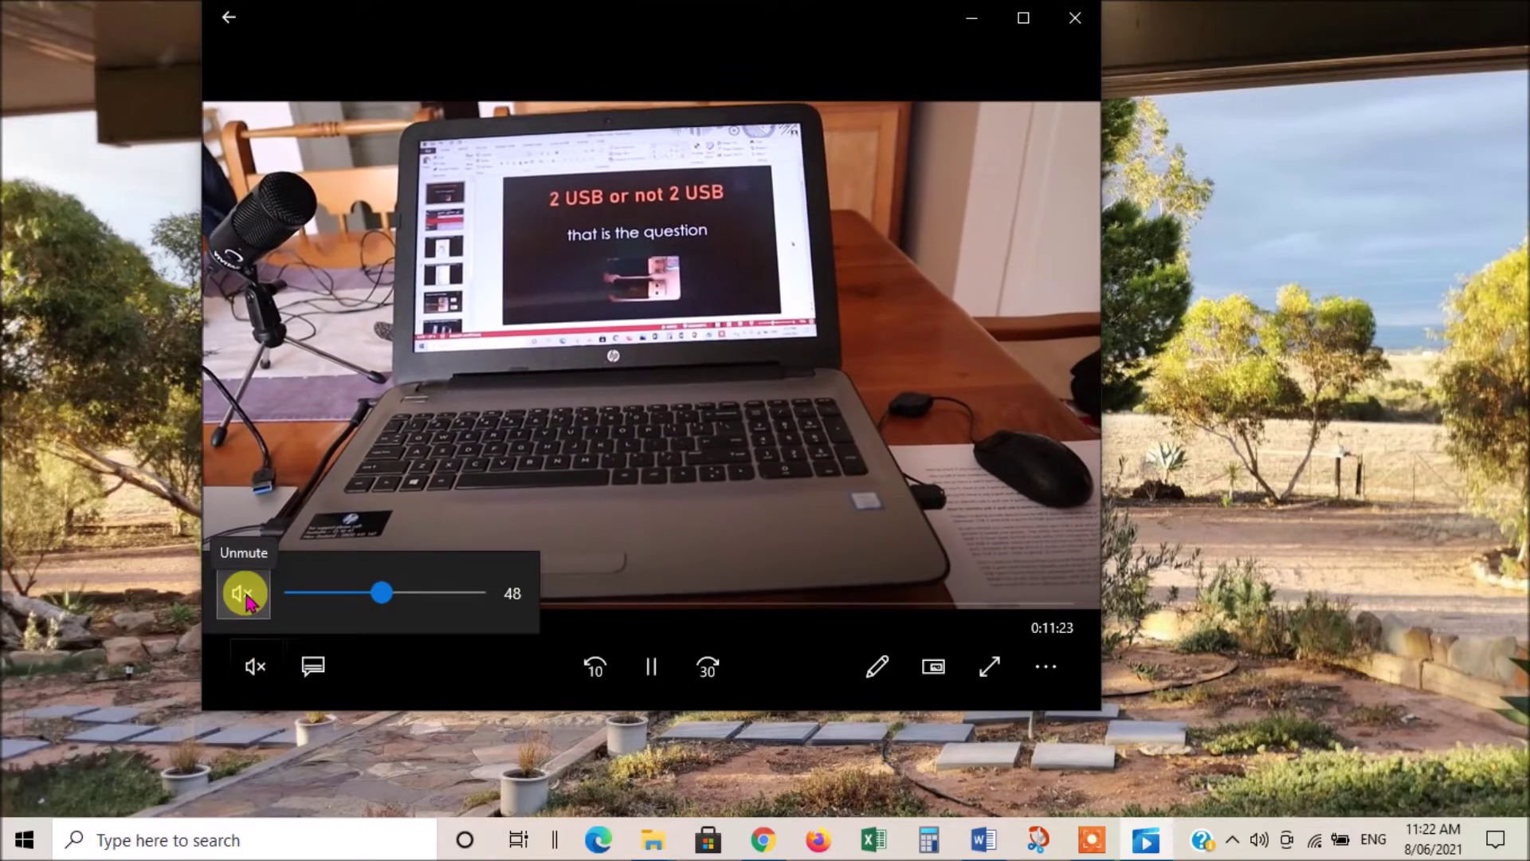
{"action": "left_click", "coordinate": [243, 597]}
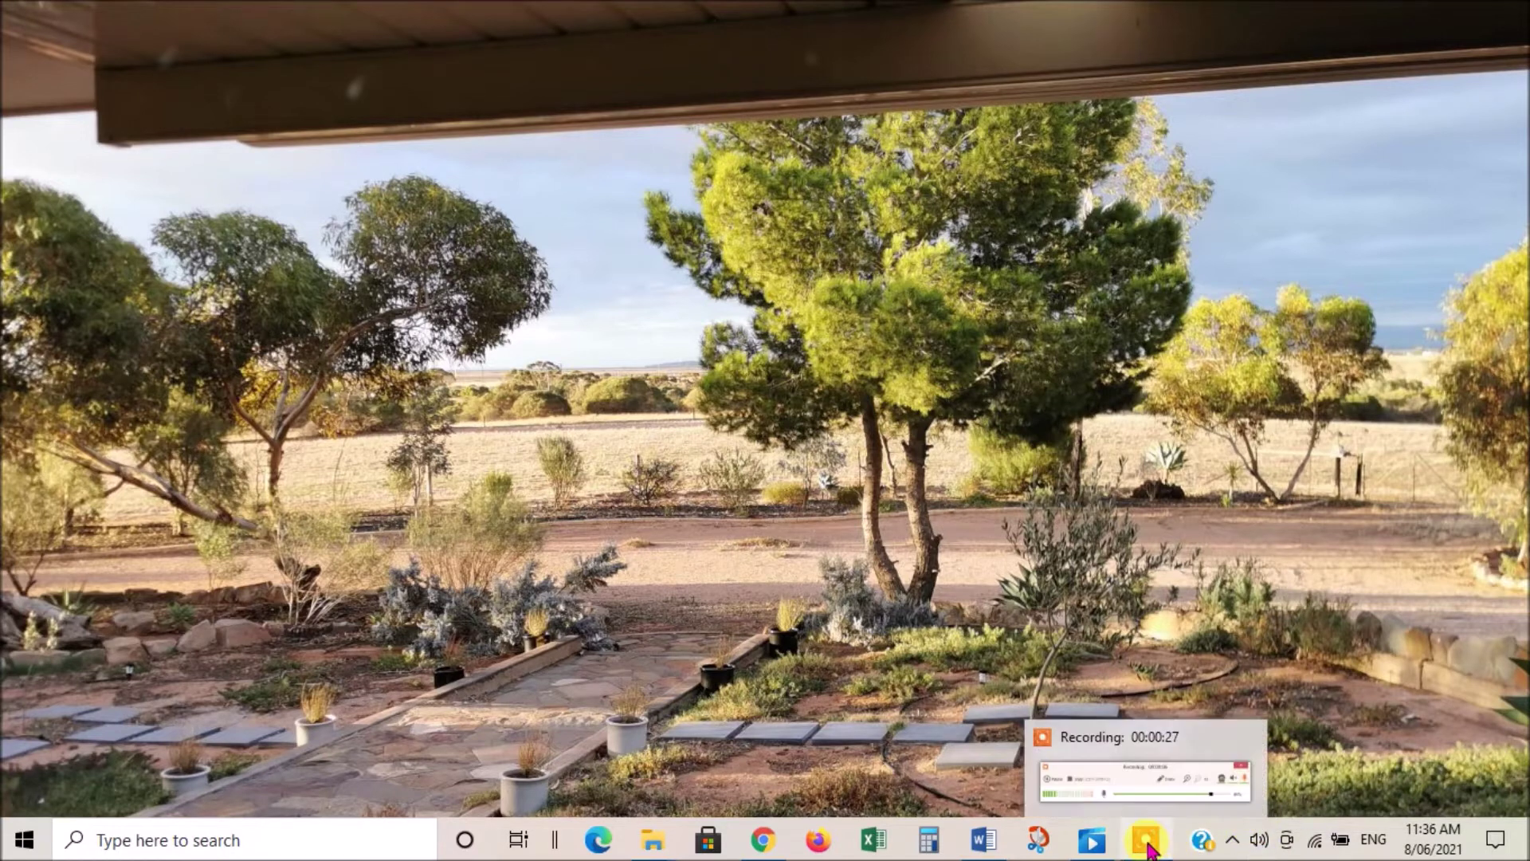
- Open the Volume Mixer from the speaker icon's sound options menu
{"action": "left_click", "coordinate": [1147, 793]}
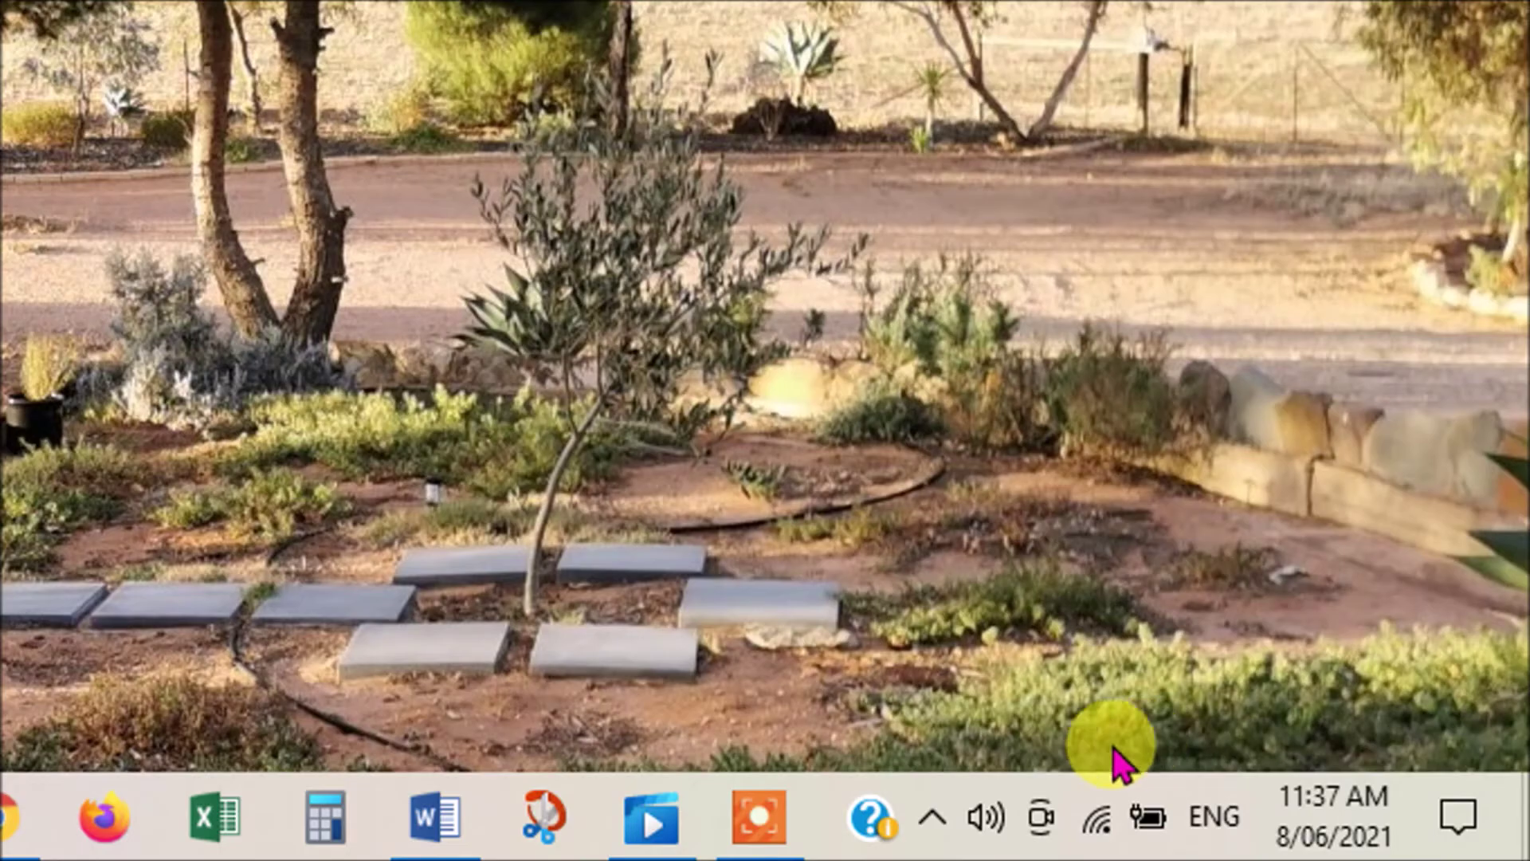
{"action": "right_click", "coordinate": [988, 823]}
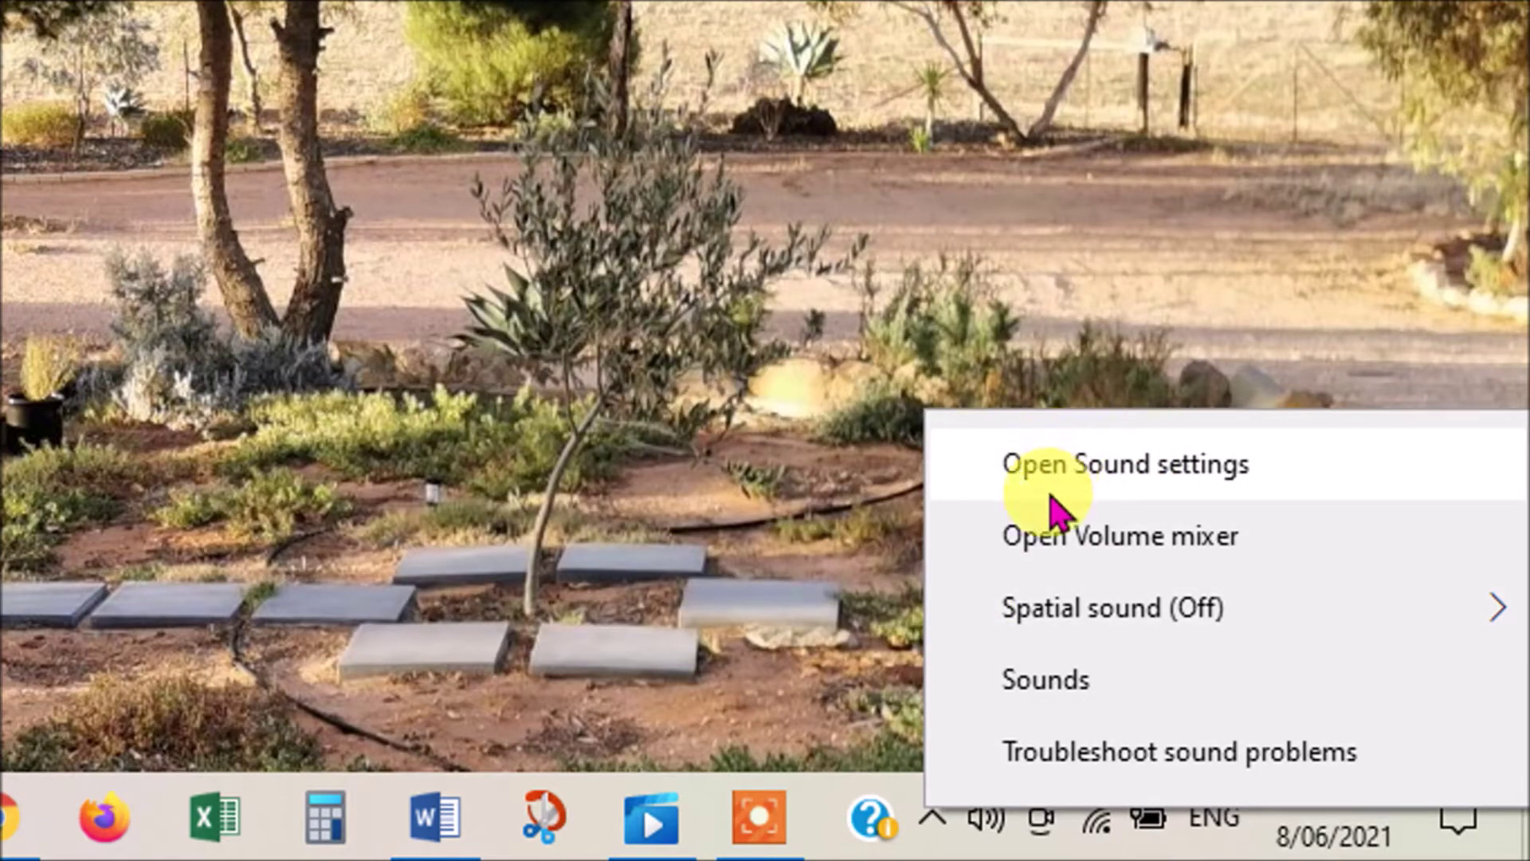
{"action": "left_click", "coordinate": [1098, 549]}
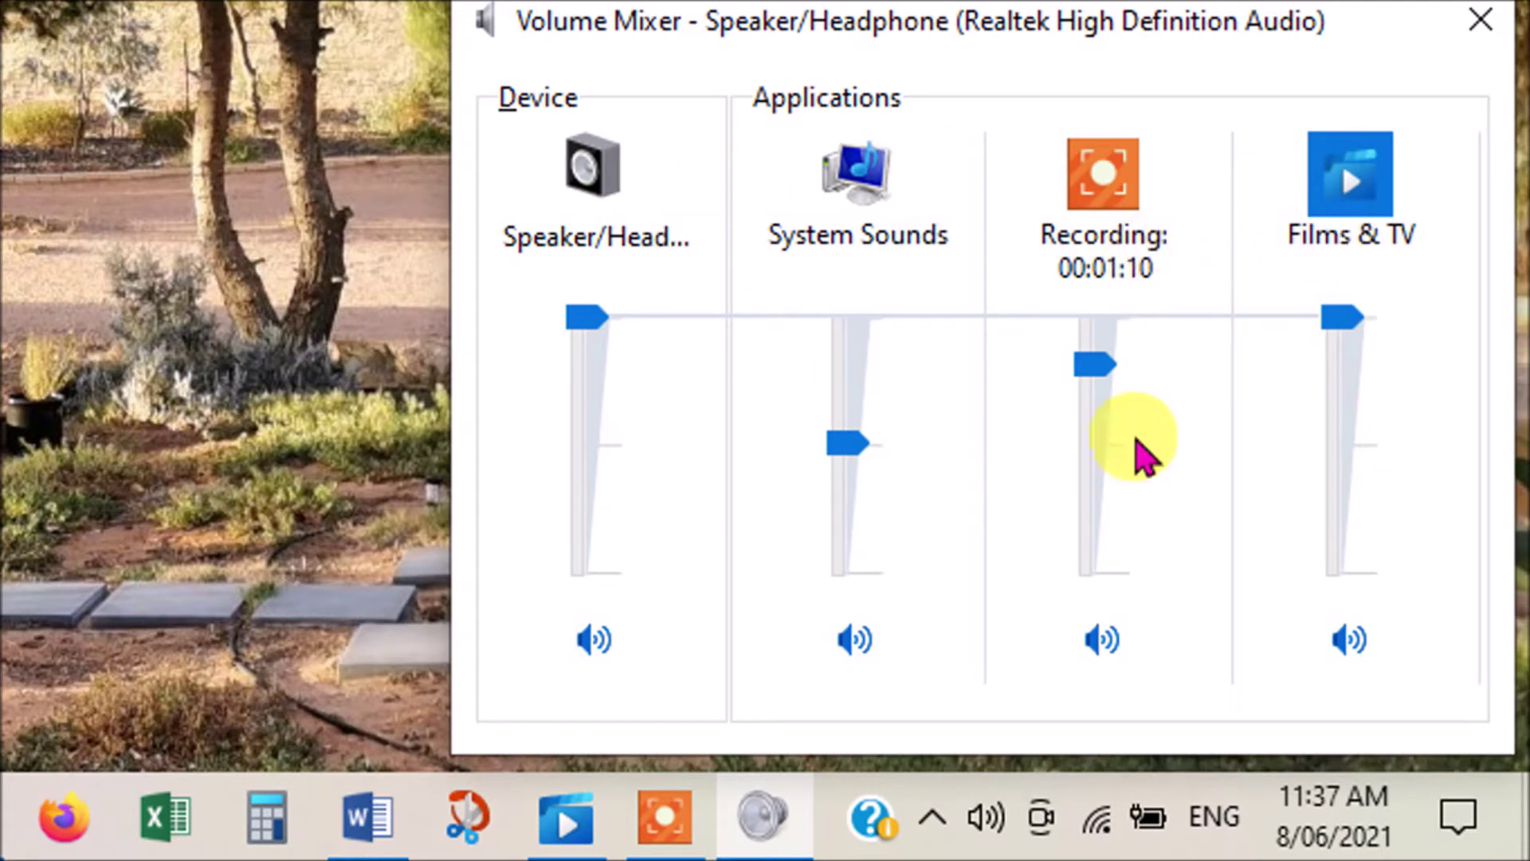
- Mute then unmute Films & TV in the Volume Mixer, and close the mixer
{"action": "left_click", "coordinate": [1348, 647]}
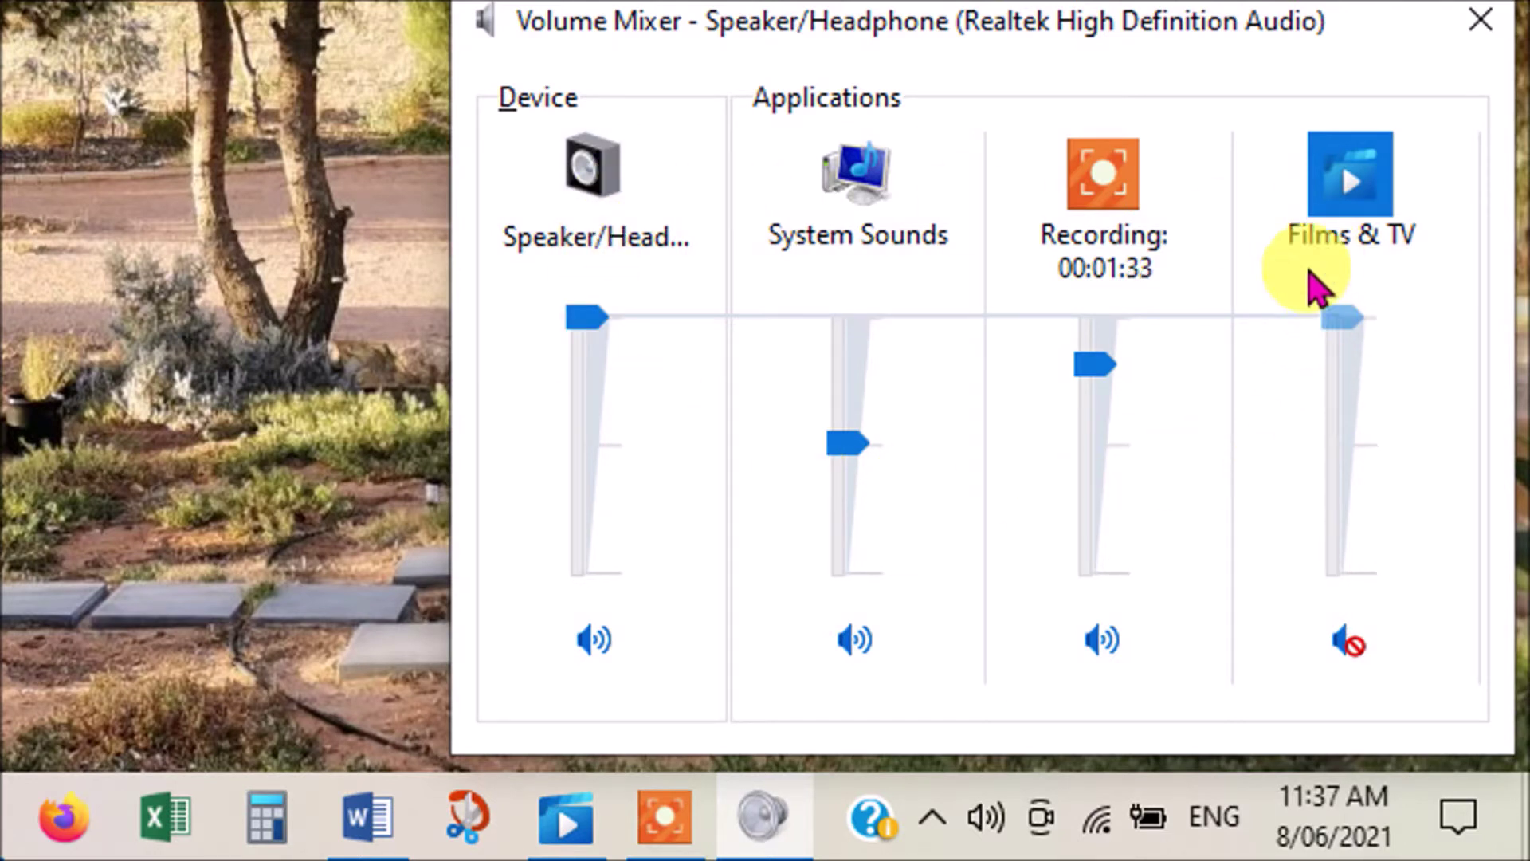
{"action": "left_click", "coordinate": [1352, 642]}
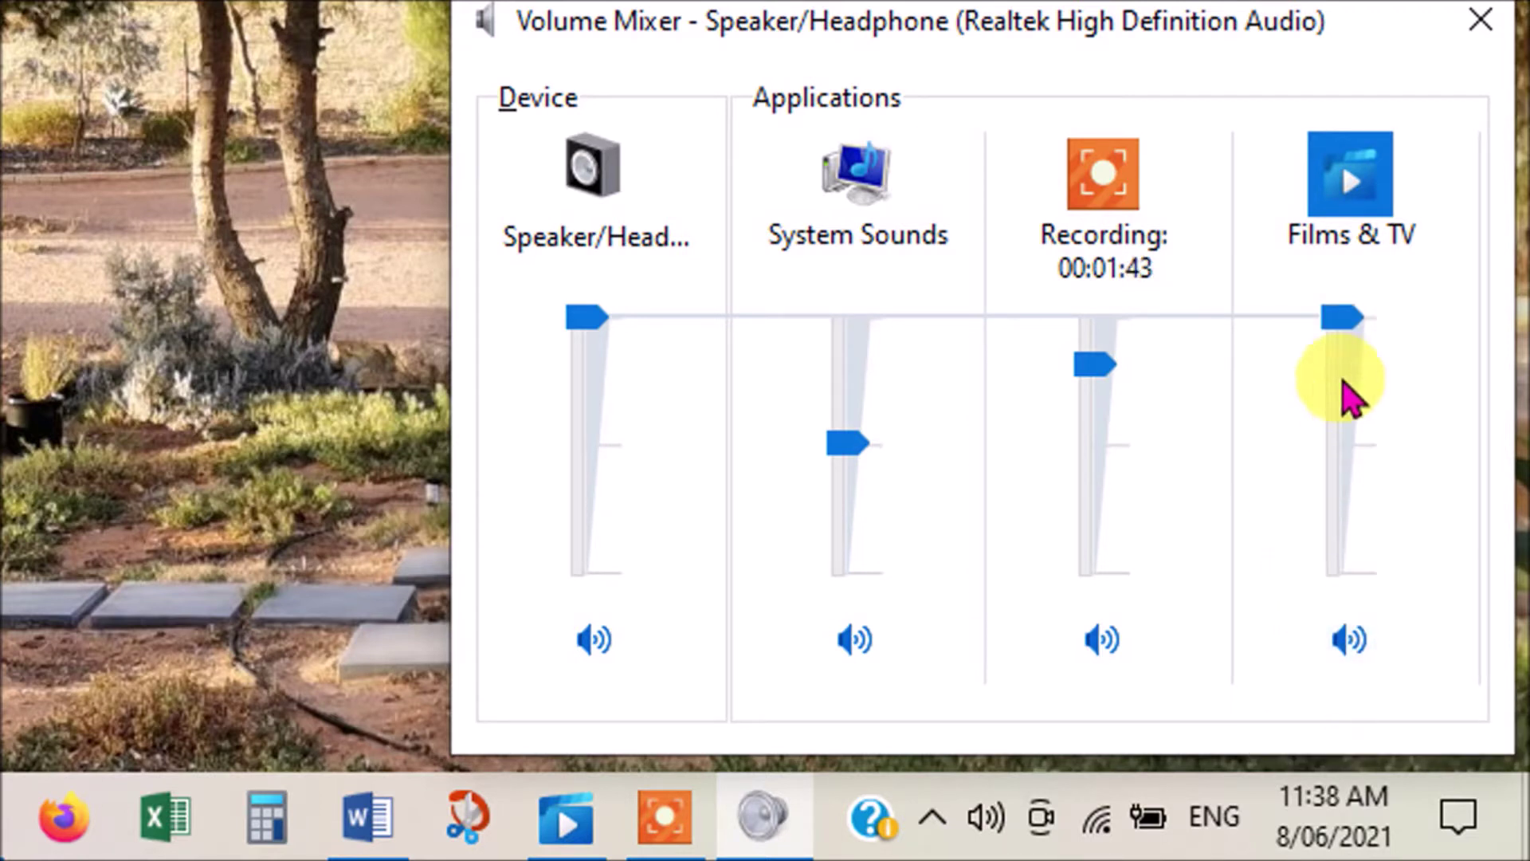
{"action": "left_click", "coordinate": [1327, 316]}
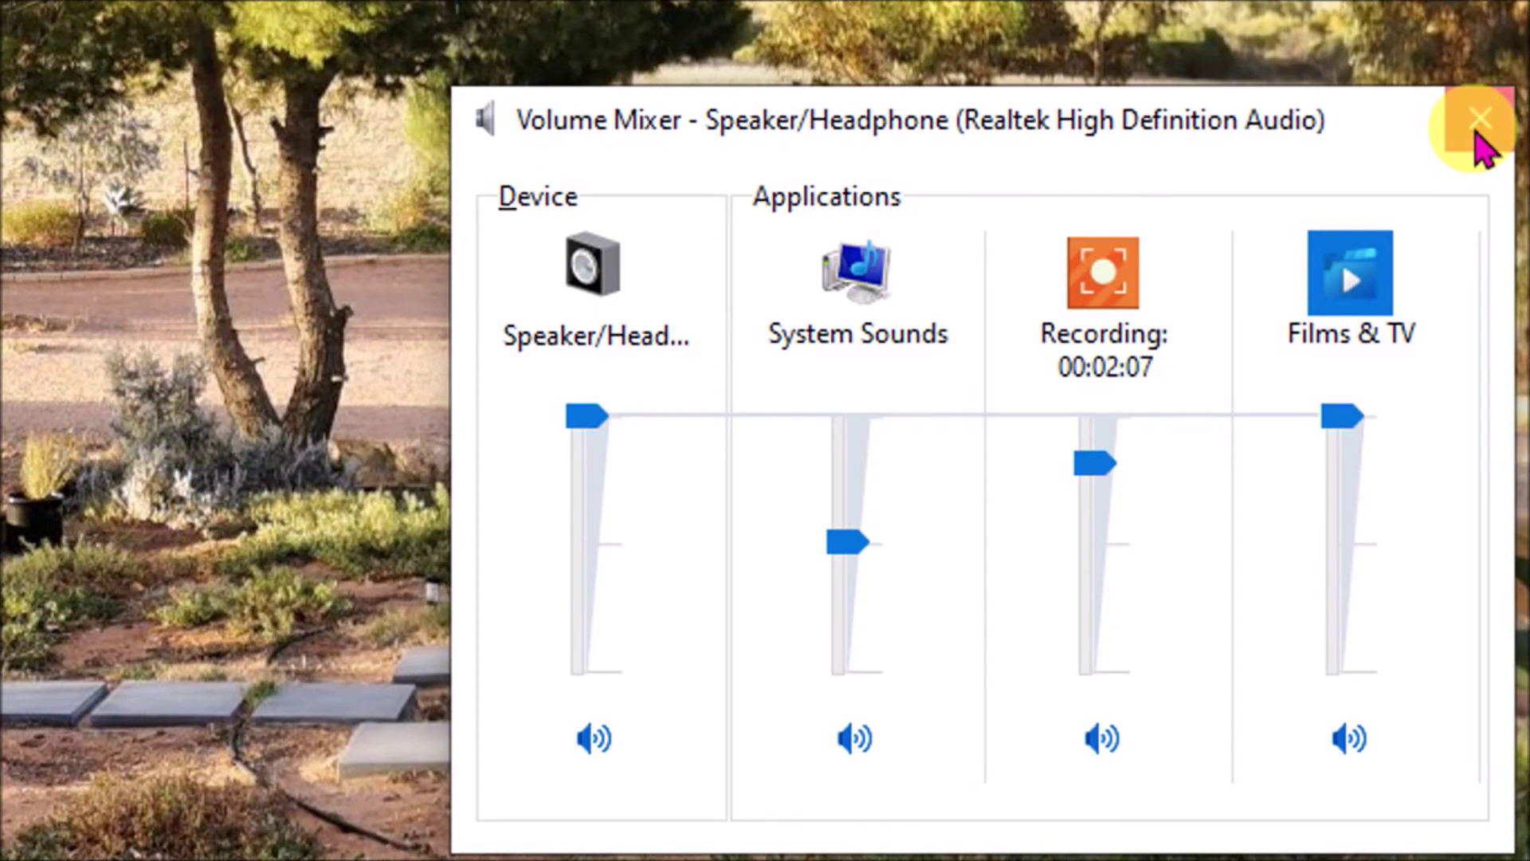
{"action": "left_click", "coordinate": [1476, 135]}
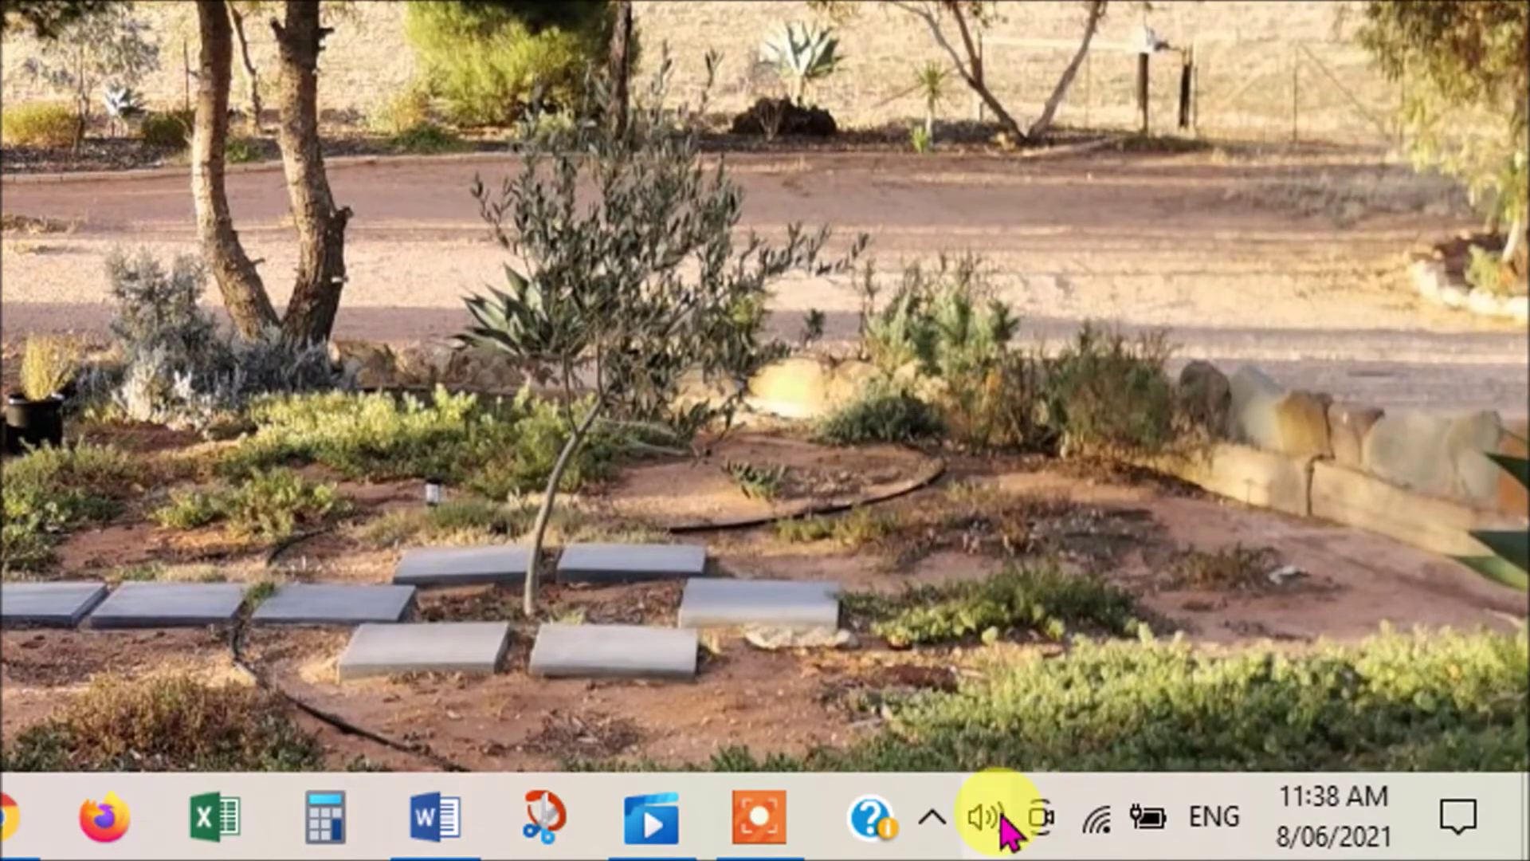
- In Sound settings, keep Realtek as output and open the Speaker/Headphone device properties
{"action": "right_click", "coordinate": [988, 821]}
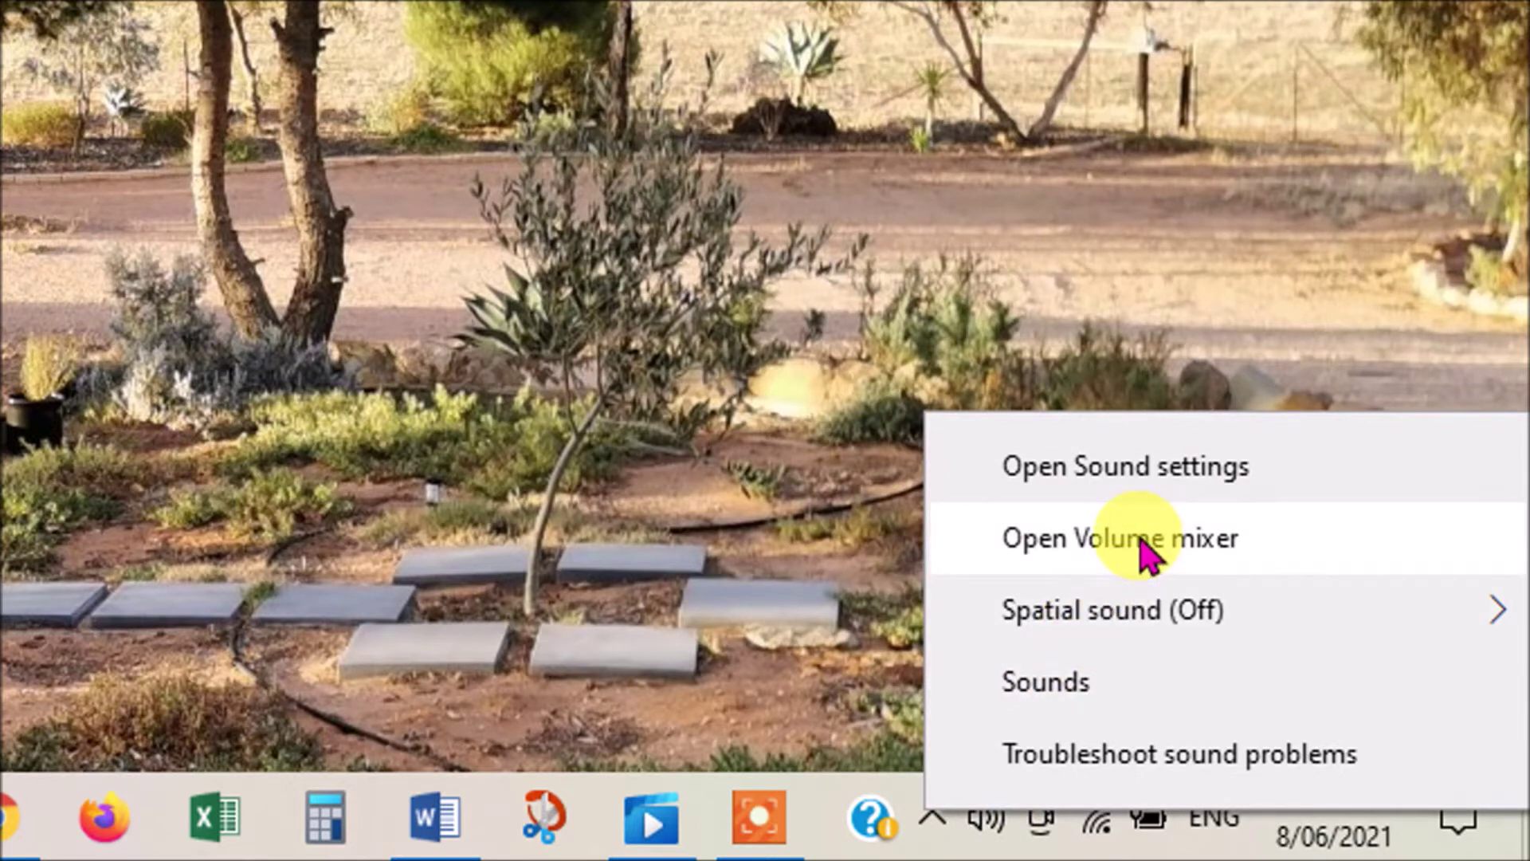
{"action": "left_click", "coordinate": [1134, 474]}
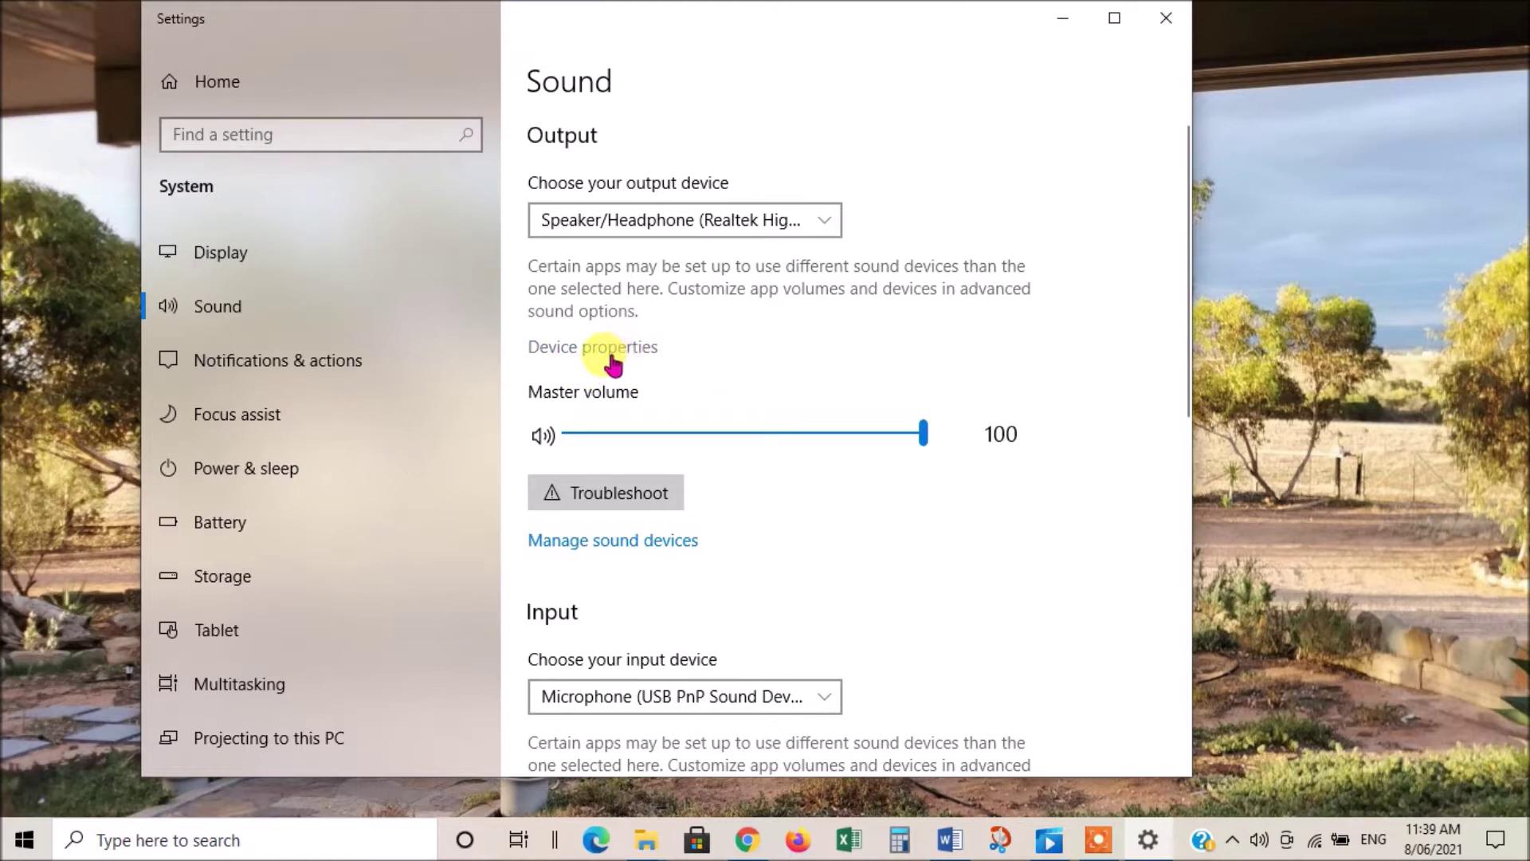
{"action": "left_click", "coordinate": [825, 221]}
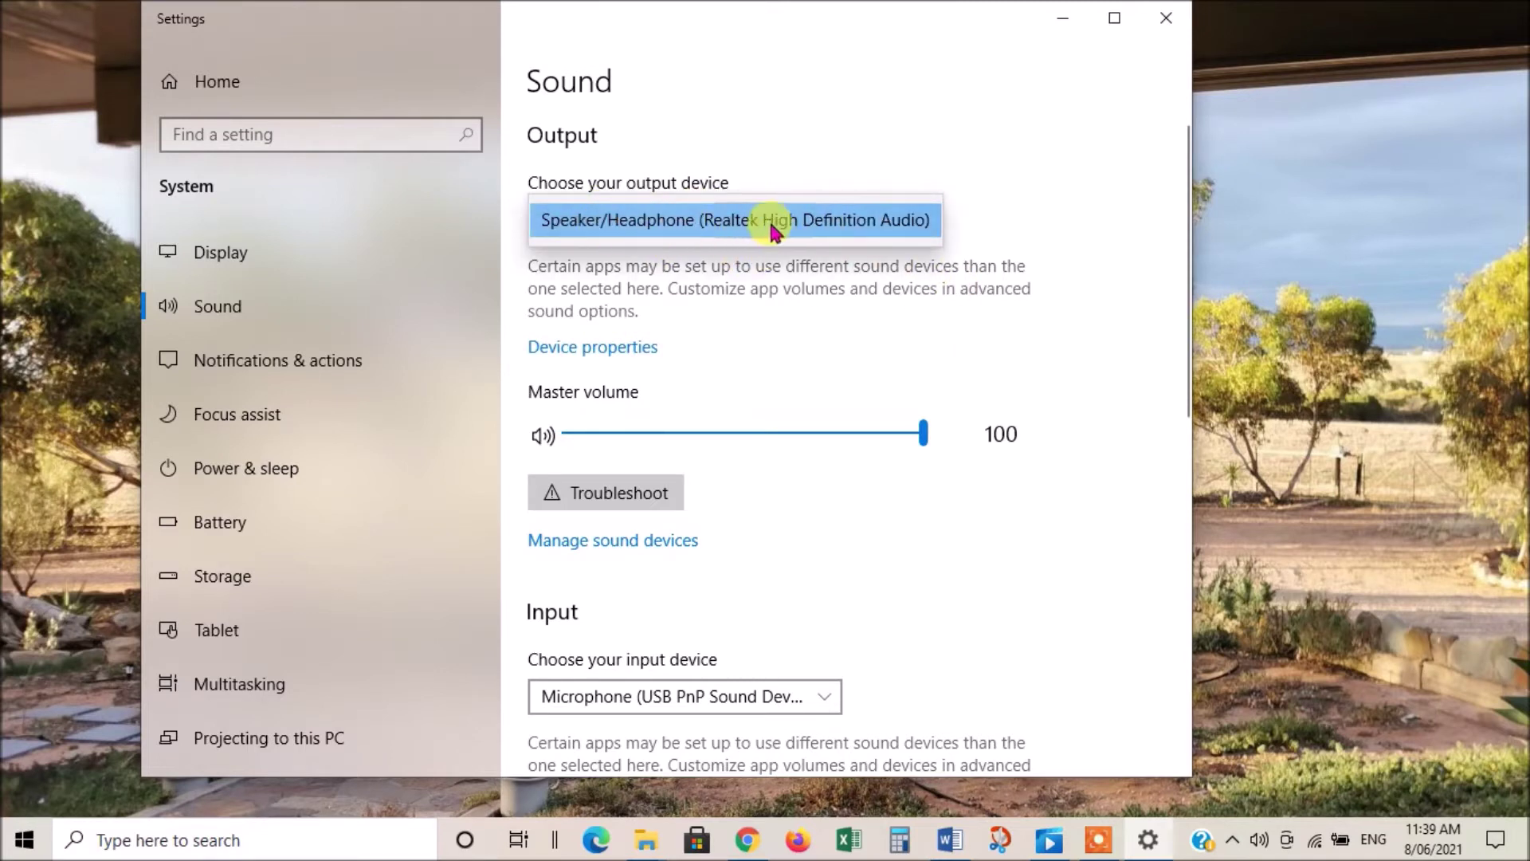
{"action": "left_click", "coordinate": [718, 226]}
{"action": "left_click", "coordinate": [593, 347]}
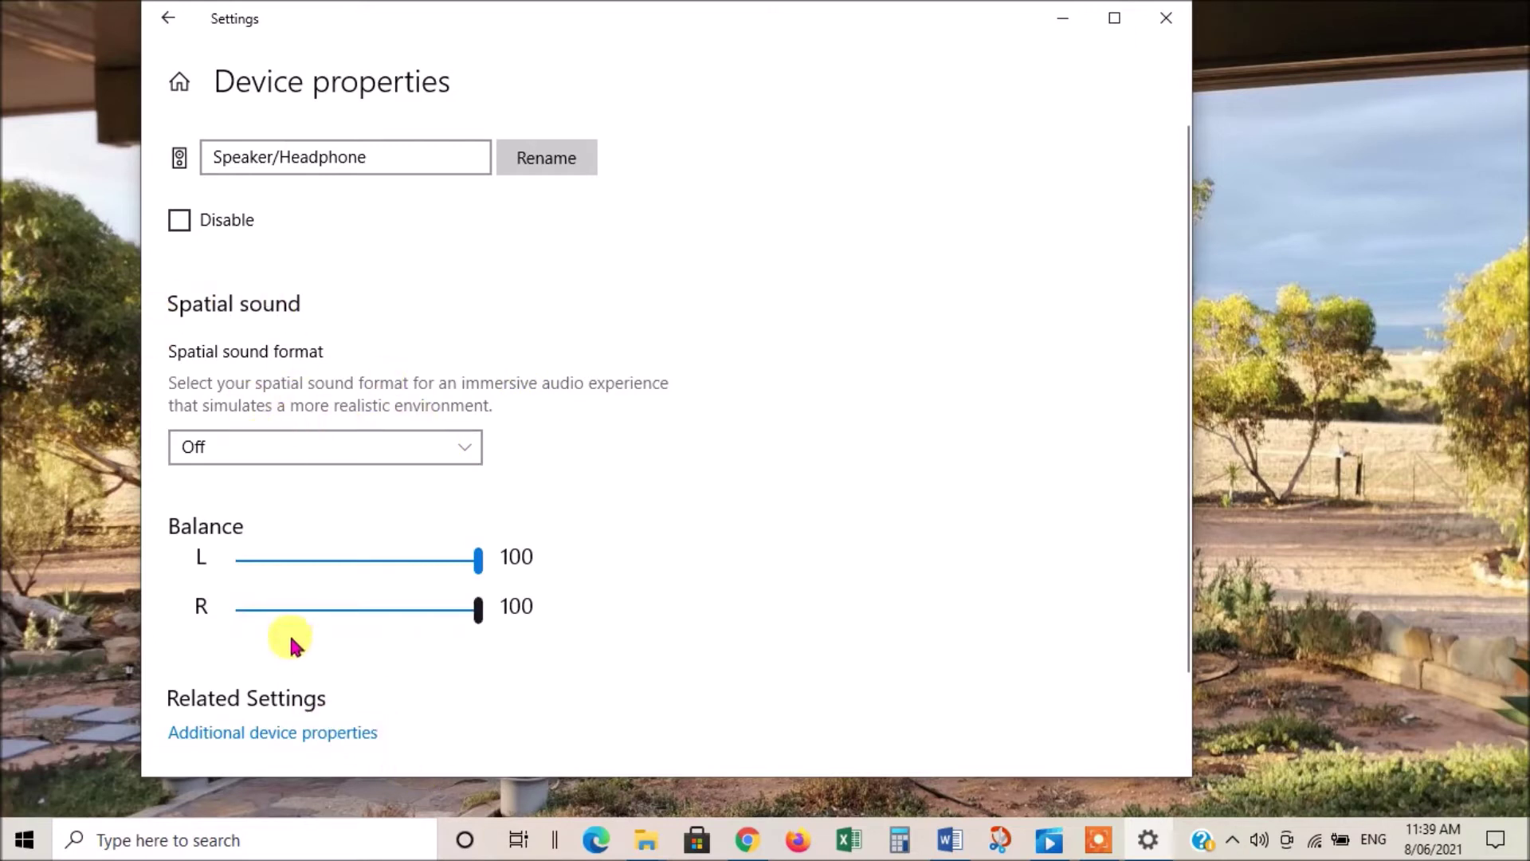
- Review the Levels, Advanced and Spatial sound tabs of Speaker/Headphone Properties, then close it
{"action": "left_click", "coordinate": [319, 734]}
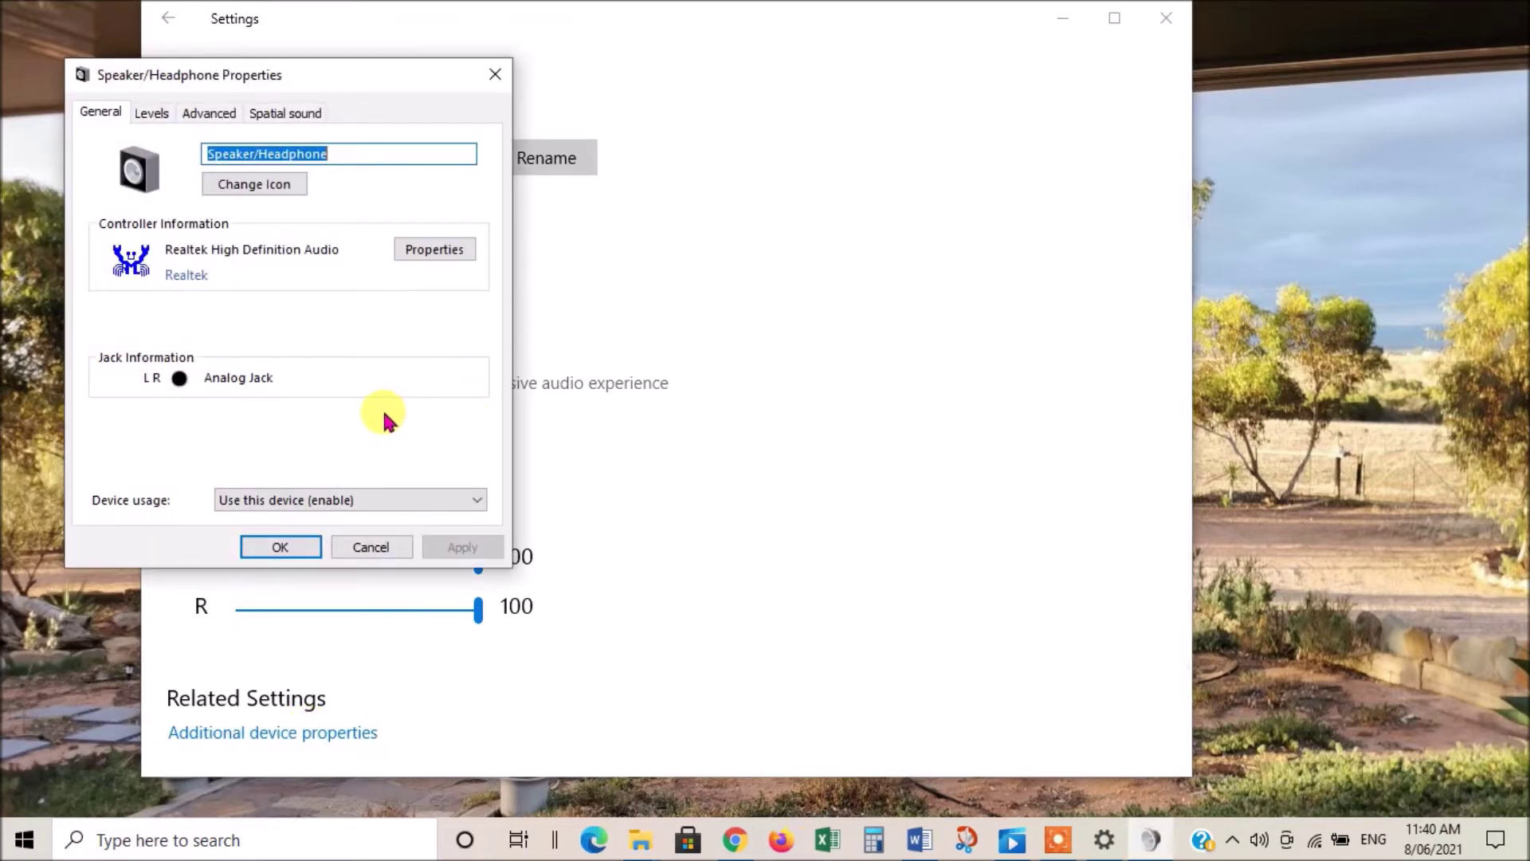
{"action": "left_click", "coordinate": [162, 116]}
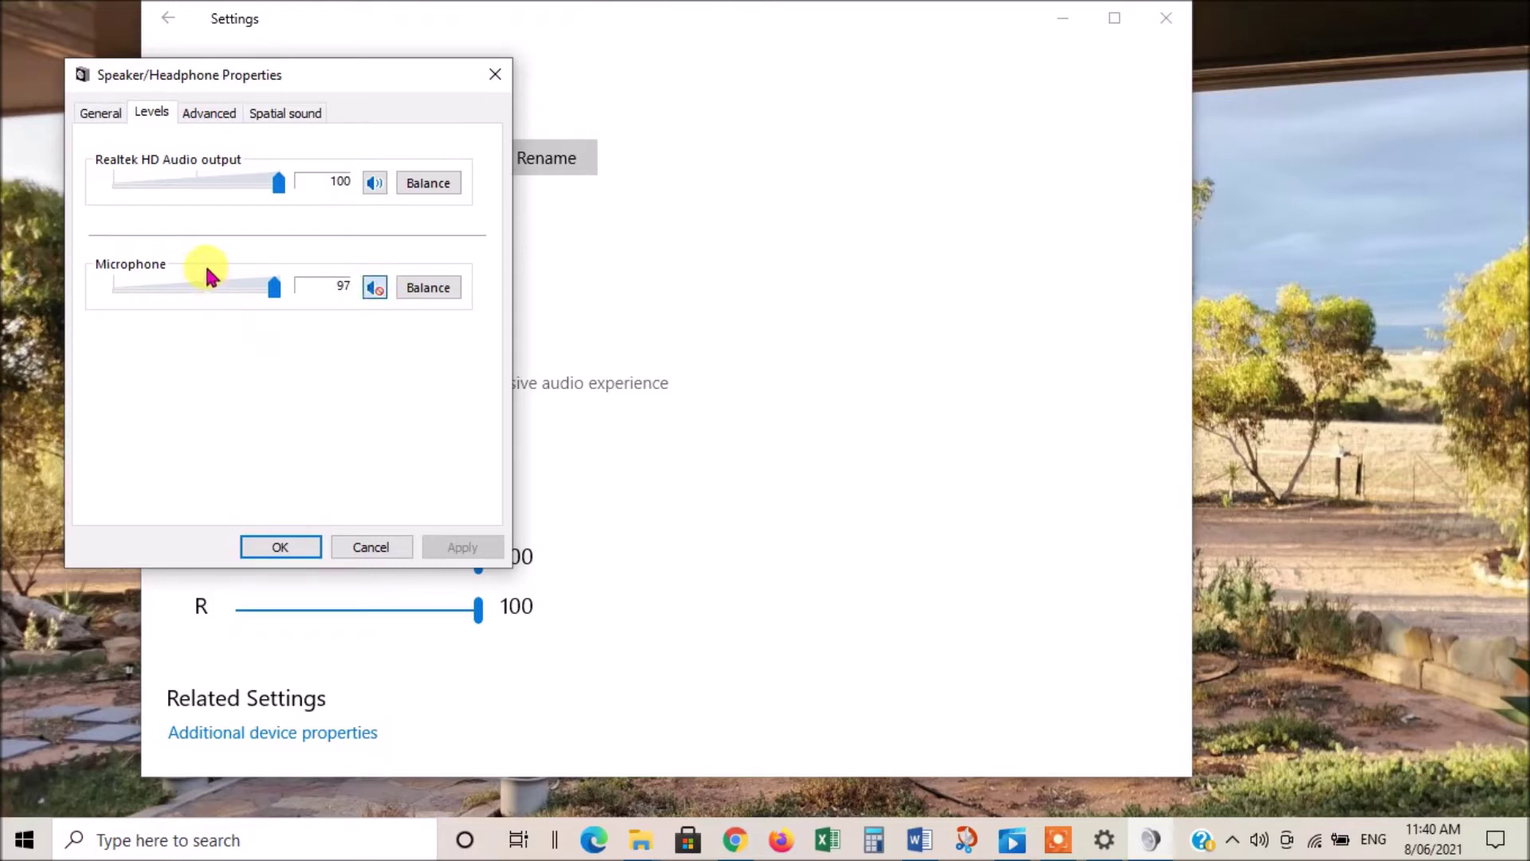
{"action": "left_click", "coordinate": [211, 114]}
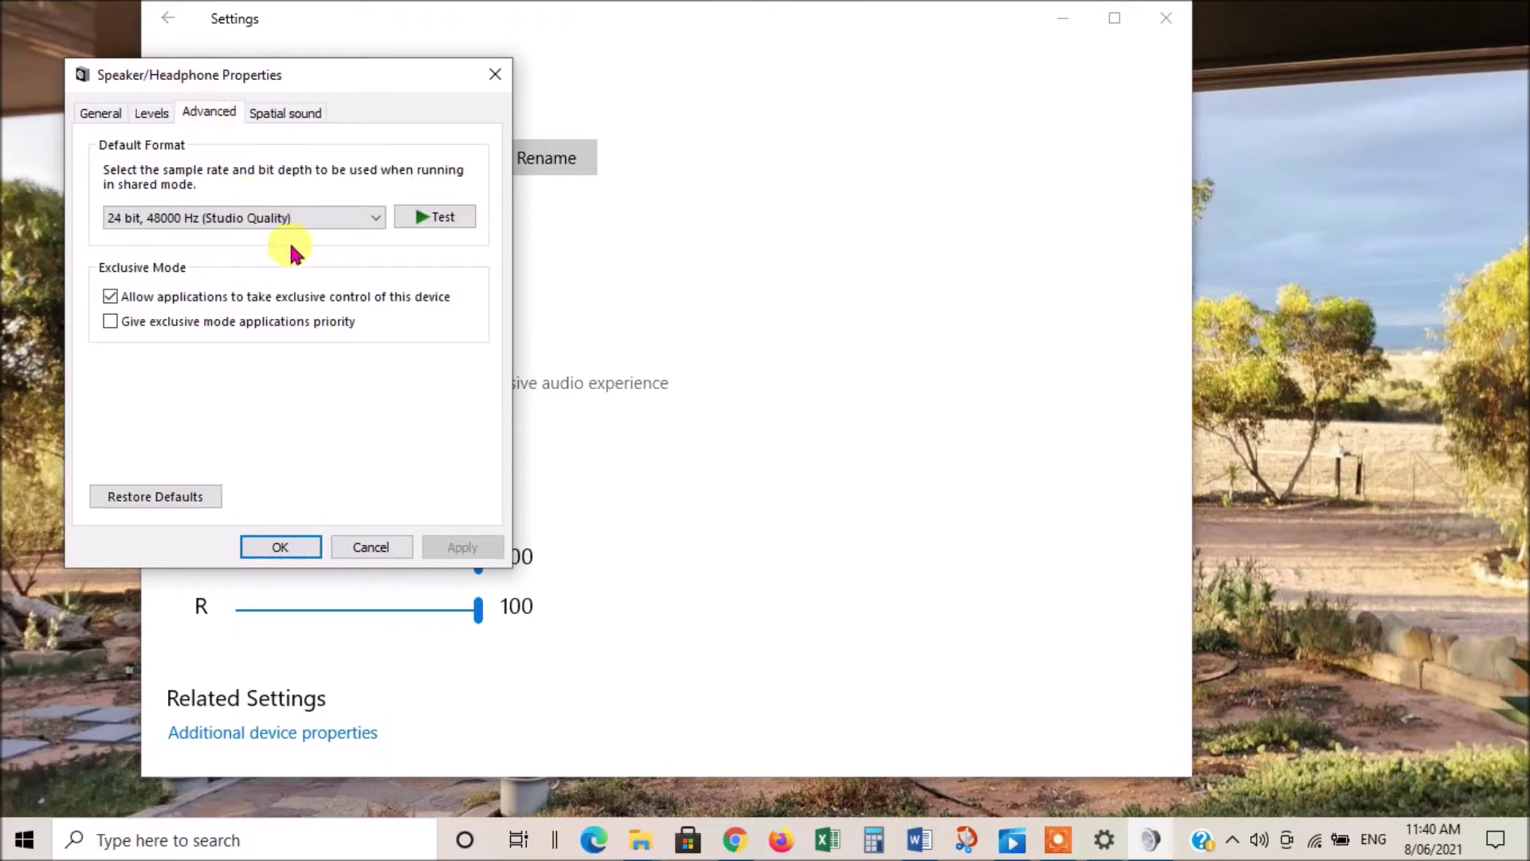
{"action": "left_click", "coordinate": [278, 120]}
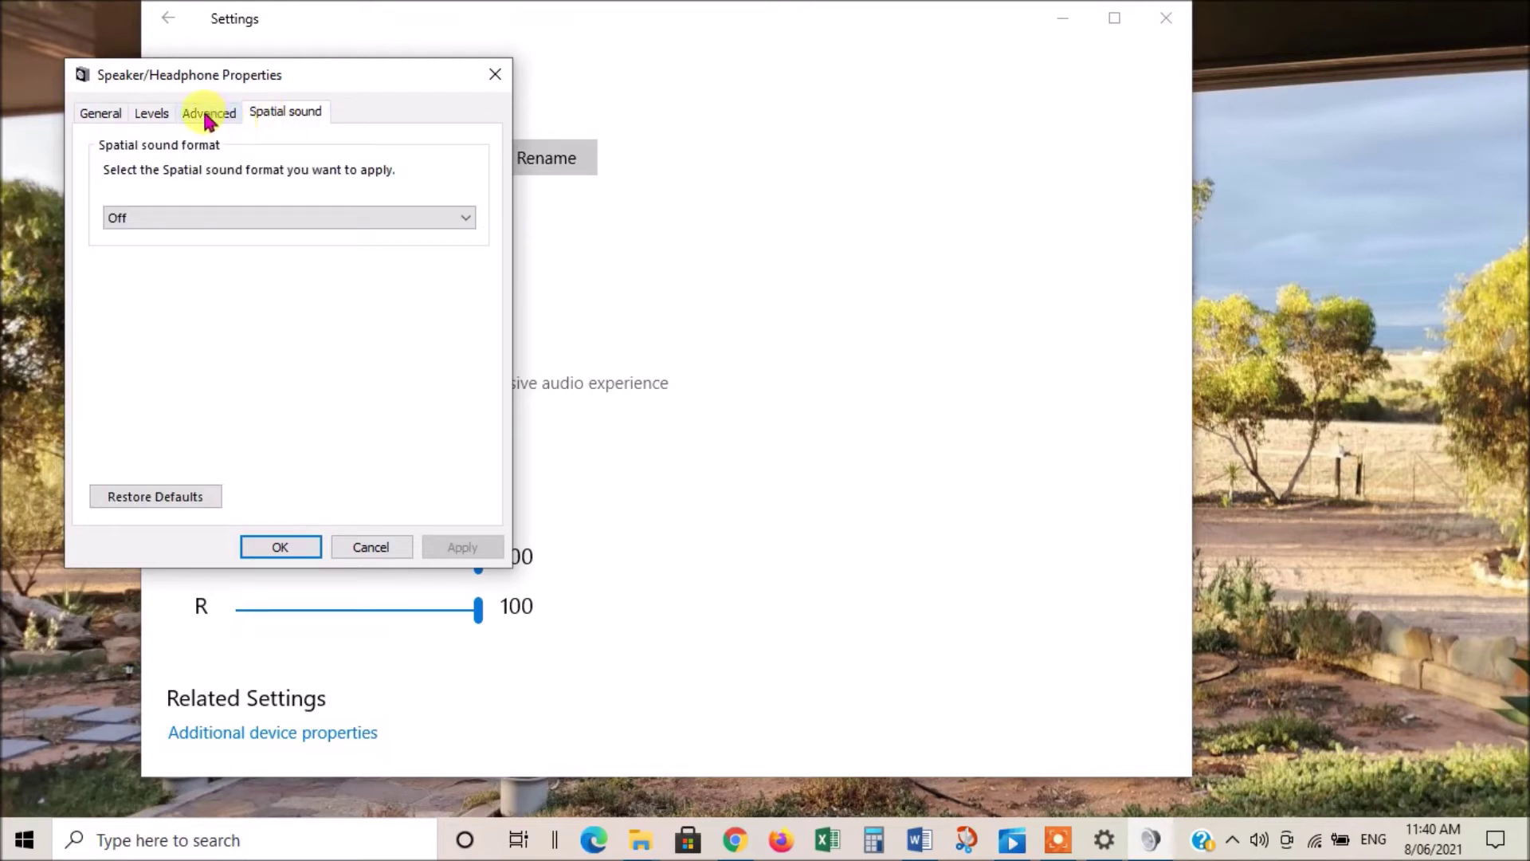
{"action": "left_click", "coordinate": [497, 80]}
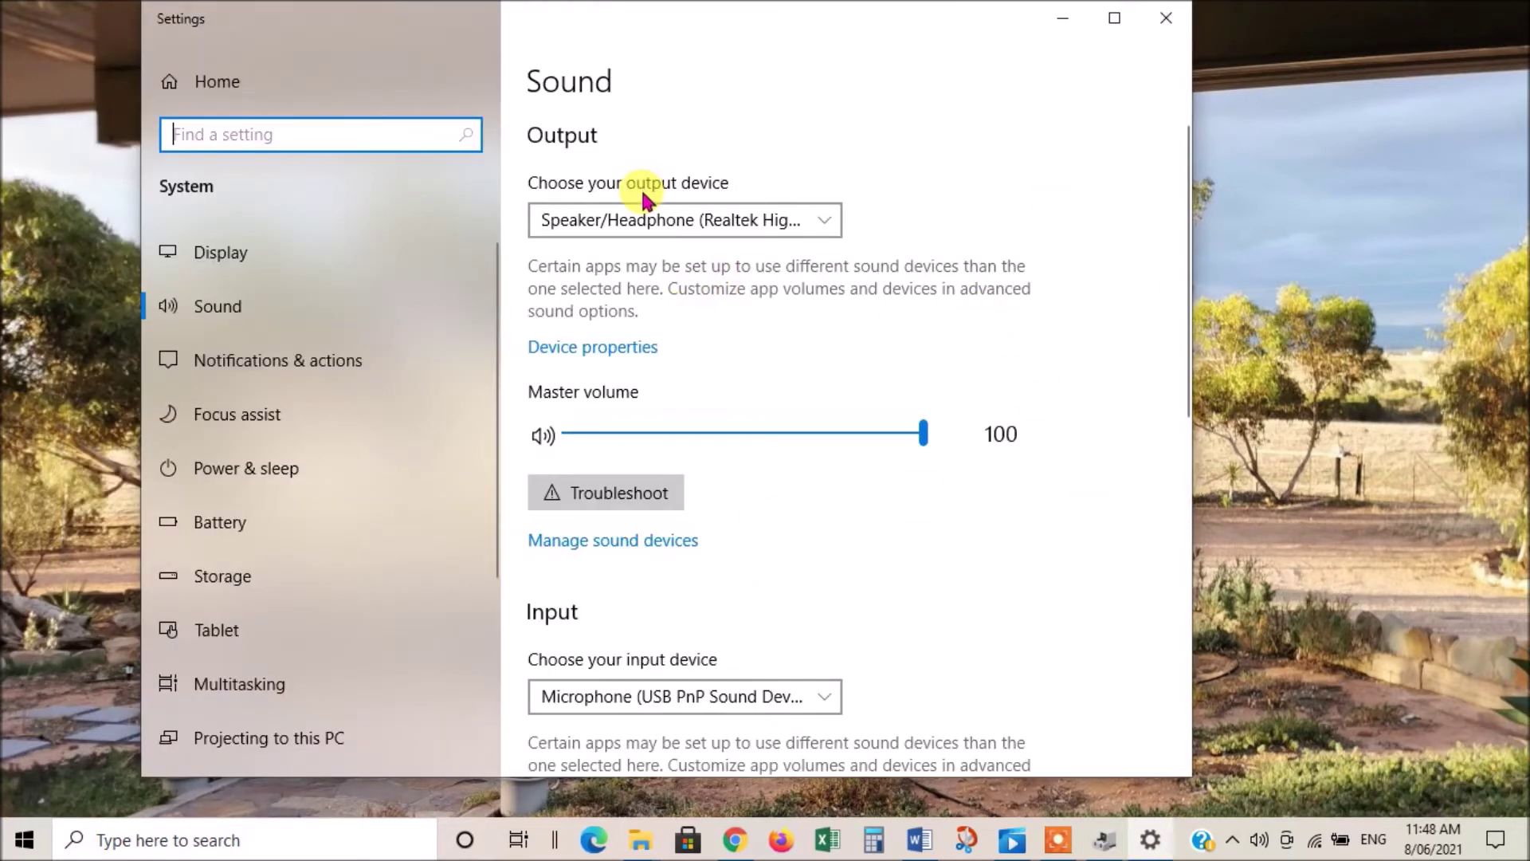
- Check Speaker/Headphone under Manage sound devices, then close the Settings window
{"action": "left_click", "coordinate": [666, 543]}
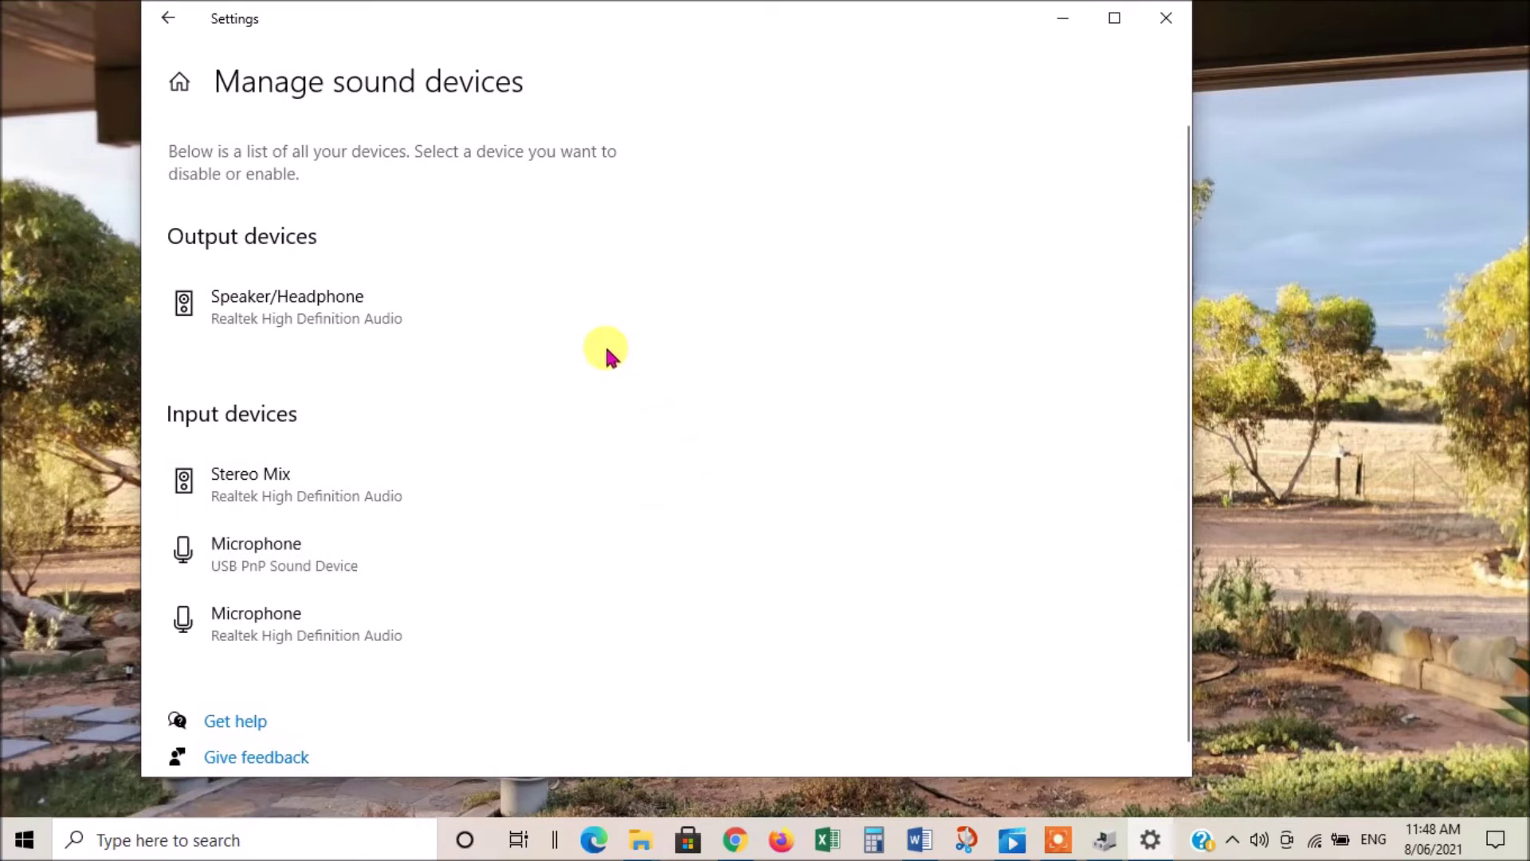
{"action": "left_click", "coordinate": [280, 320]}
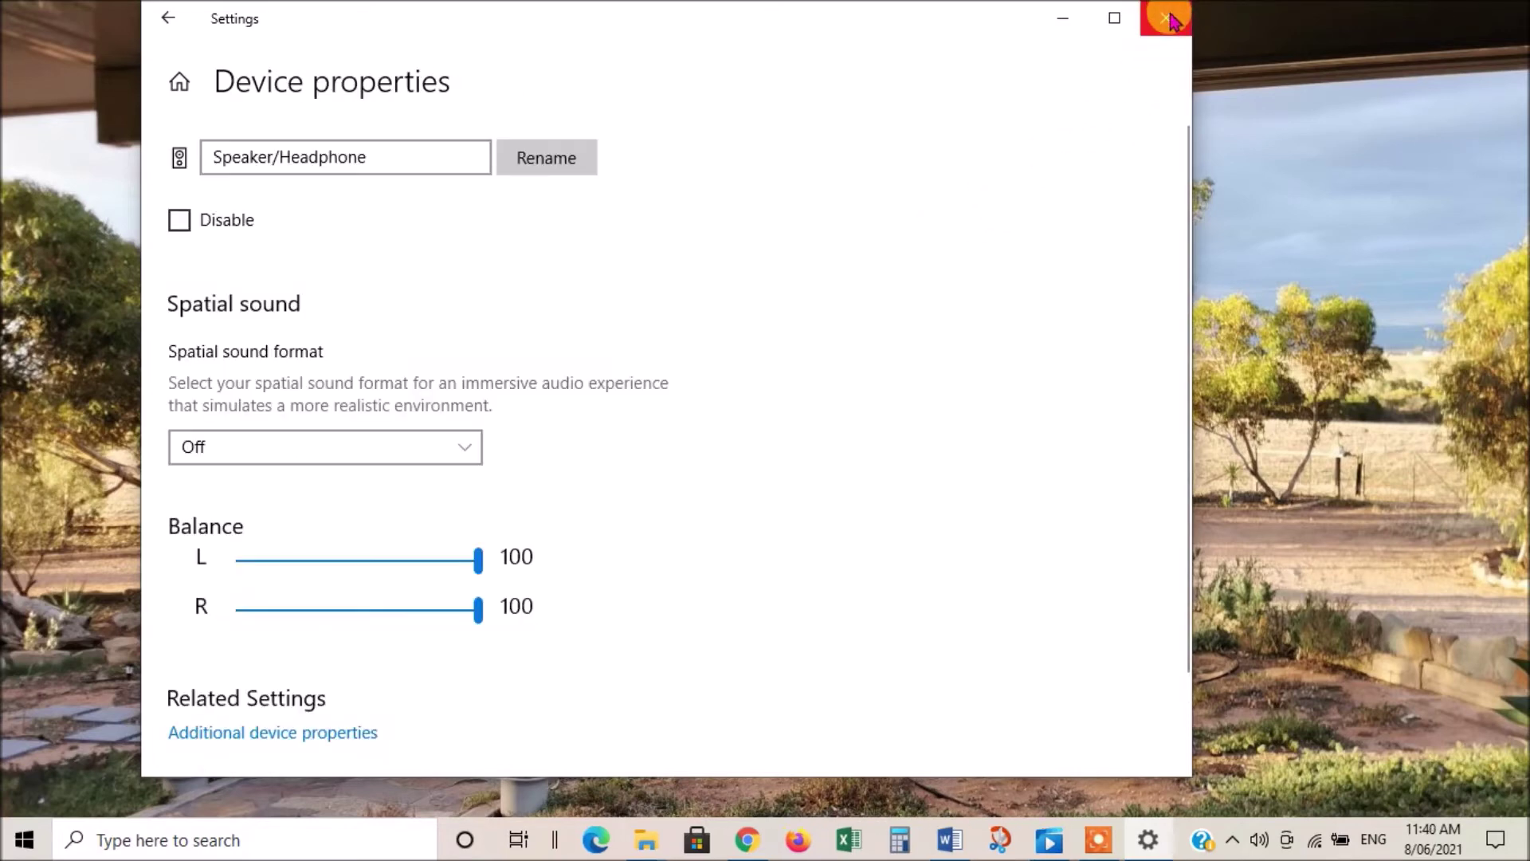
{"action": "left_click", "coordinate": [1167, 18]}
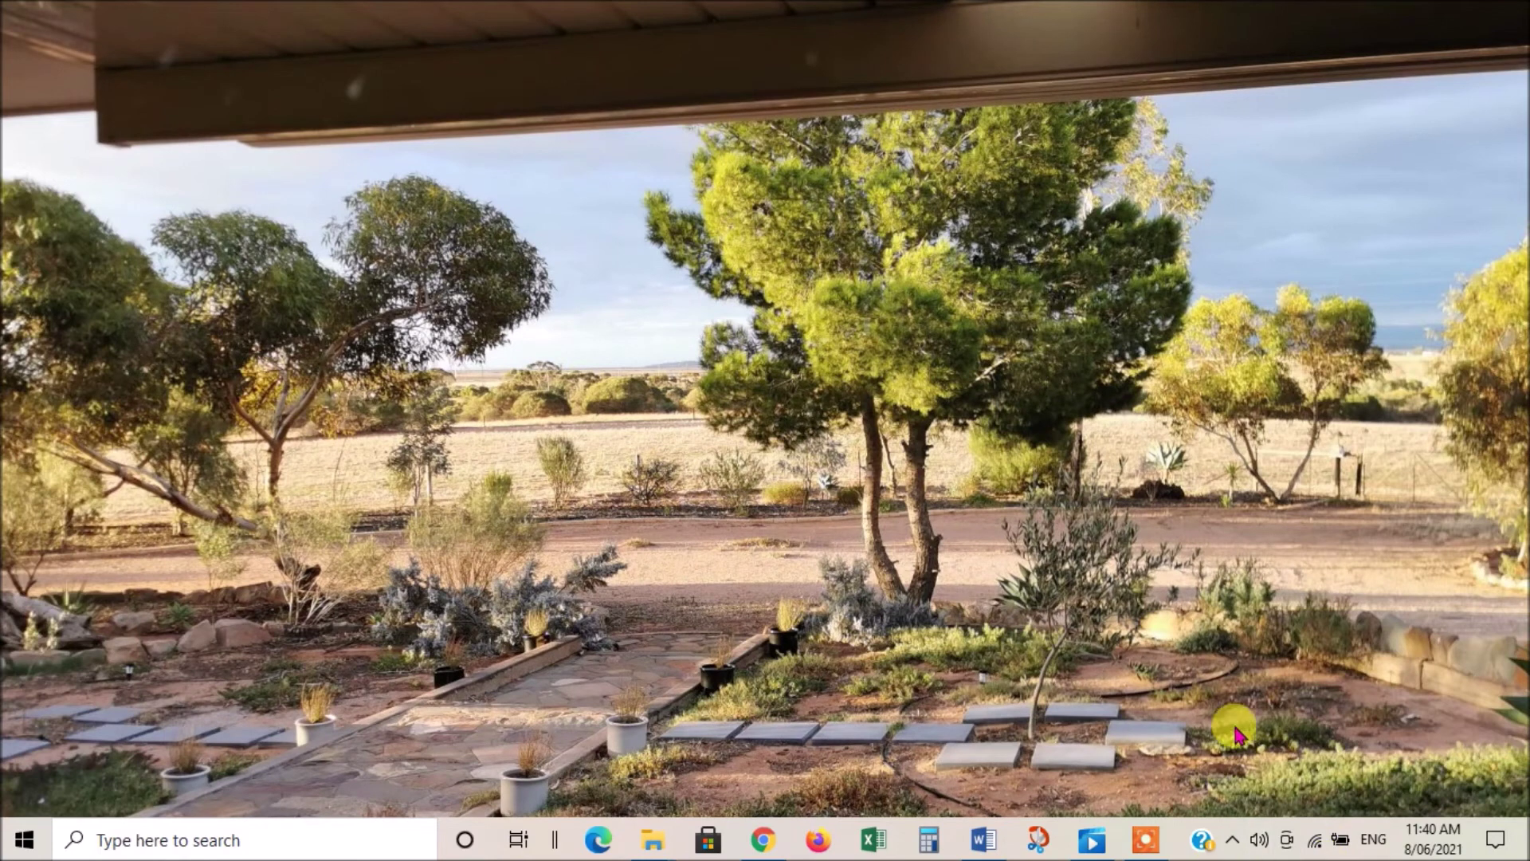
- Run Troubleshoot sound problems and close it after it suggests turning off sound enhancements
{"action": "right_click", "coordinate": [1267, 843]}
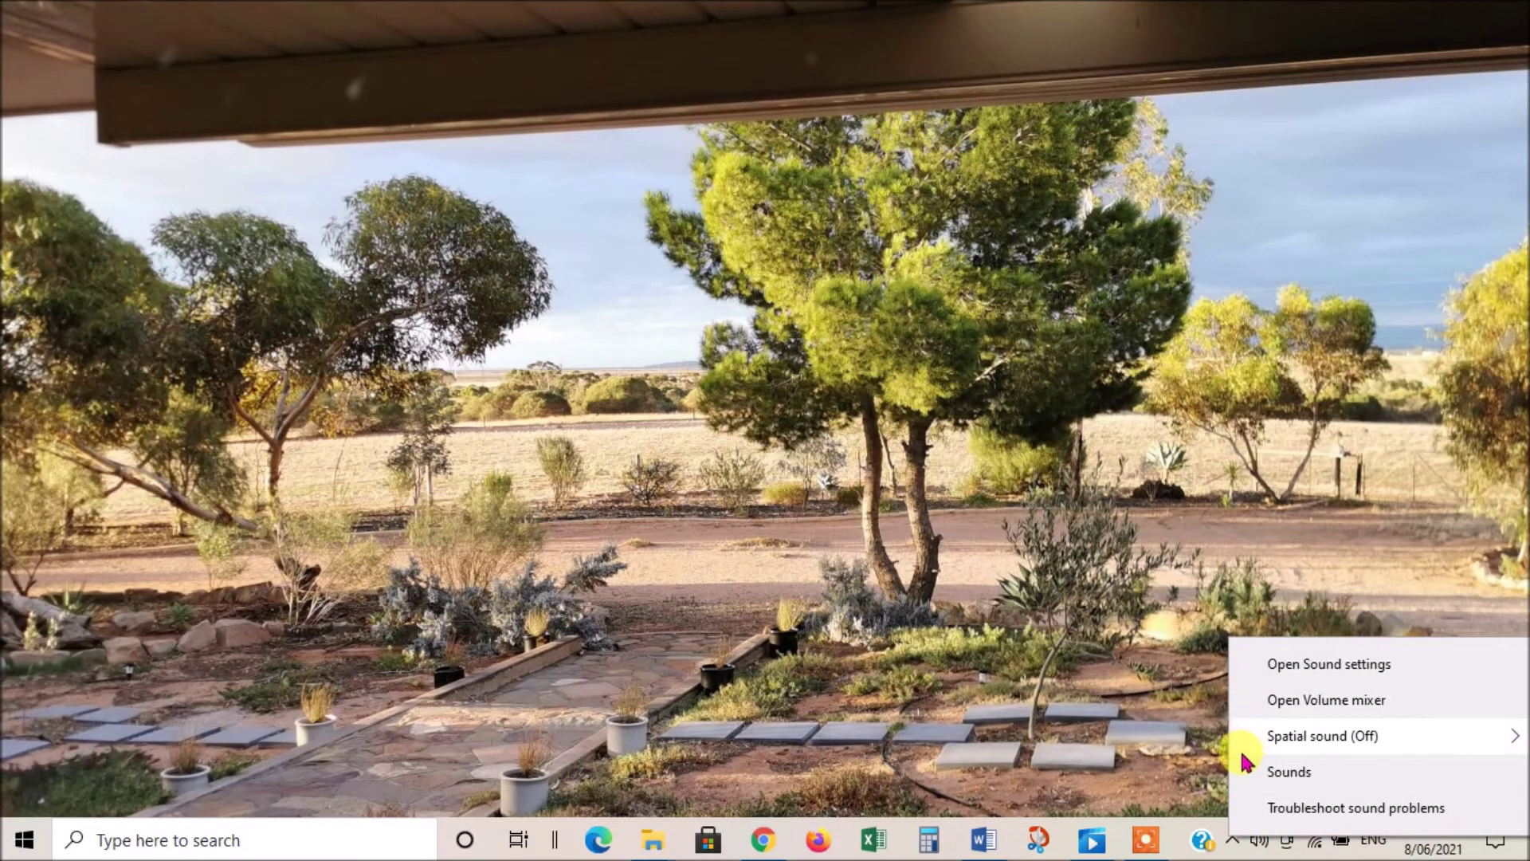
{"action": "mouse_move", "coordinate": [1245, 749]}
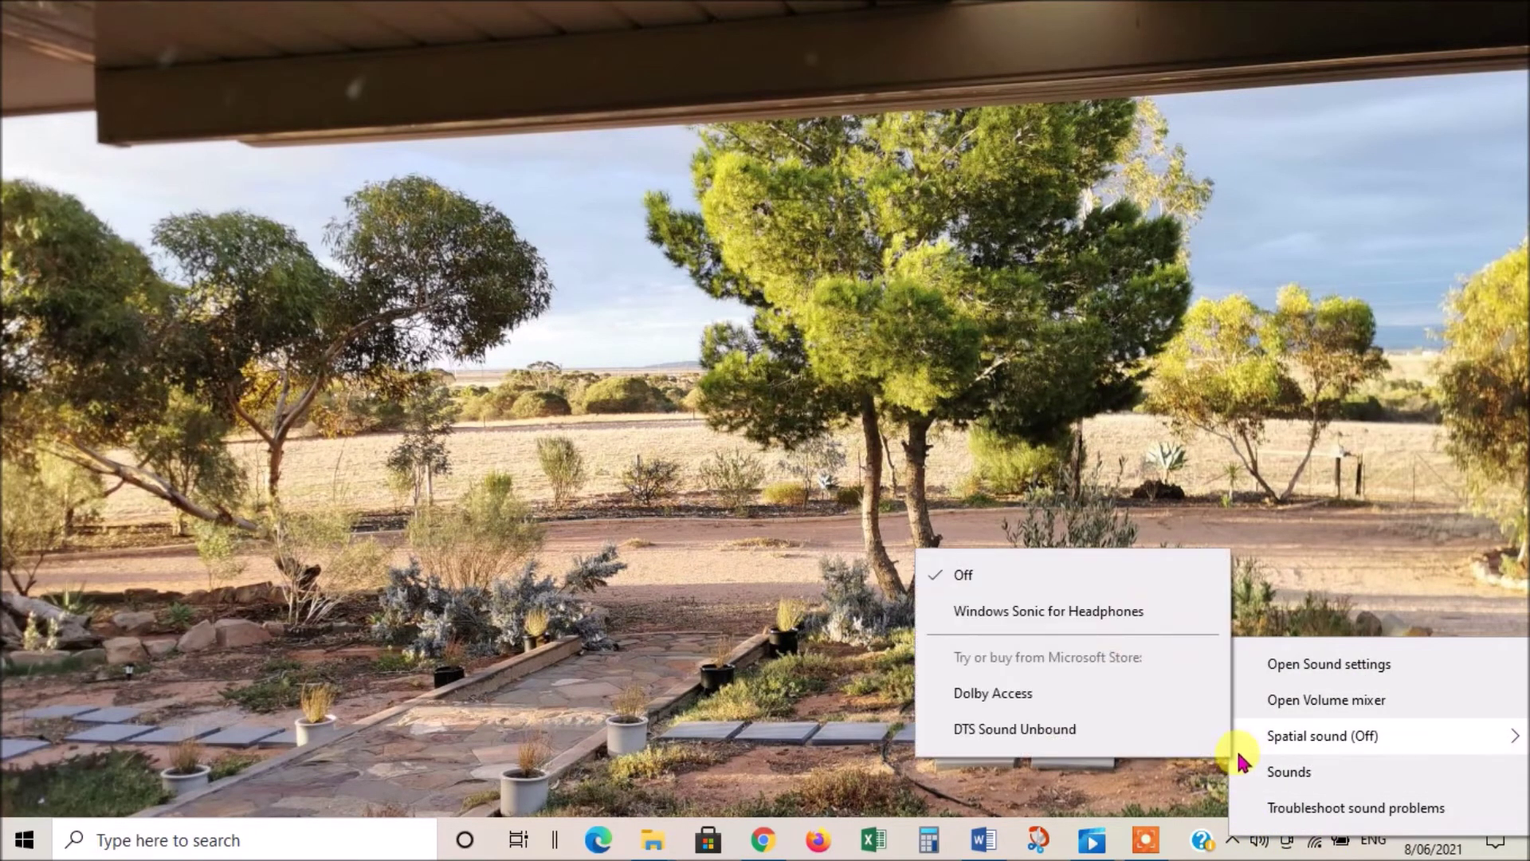
{"action": "left_click", "coordinate": [1355, 809]}
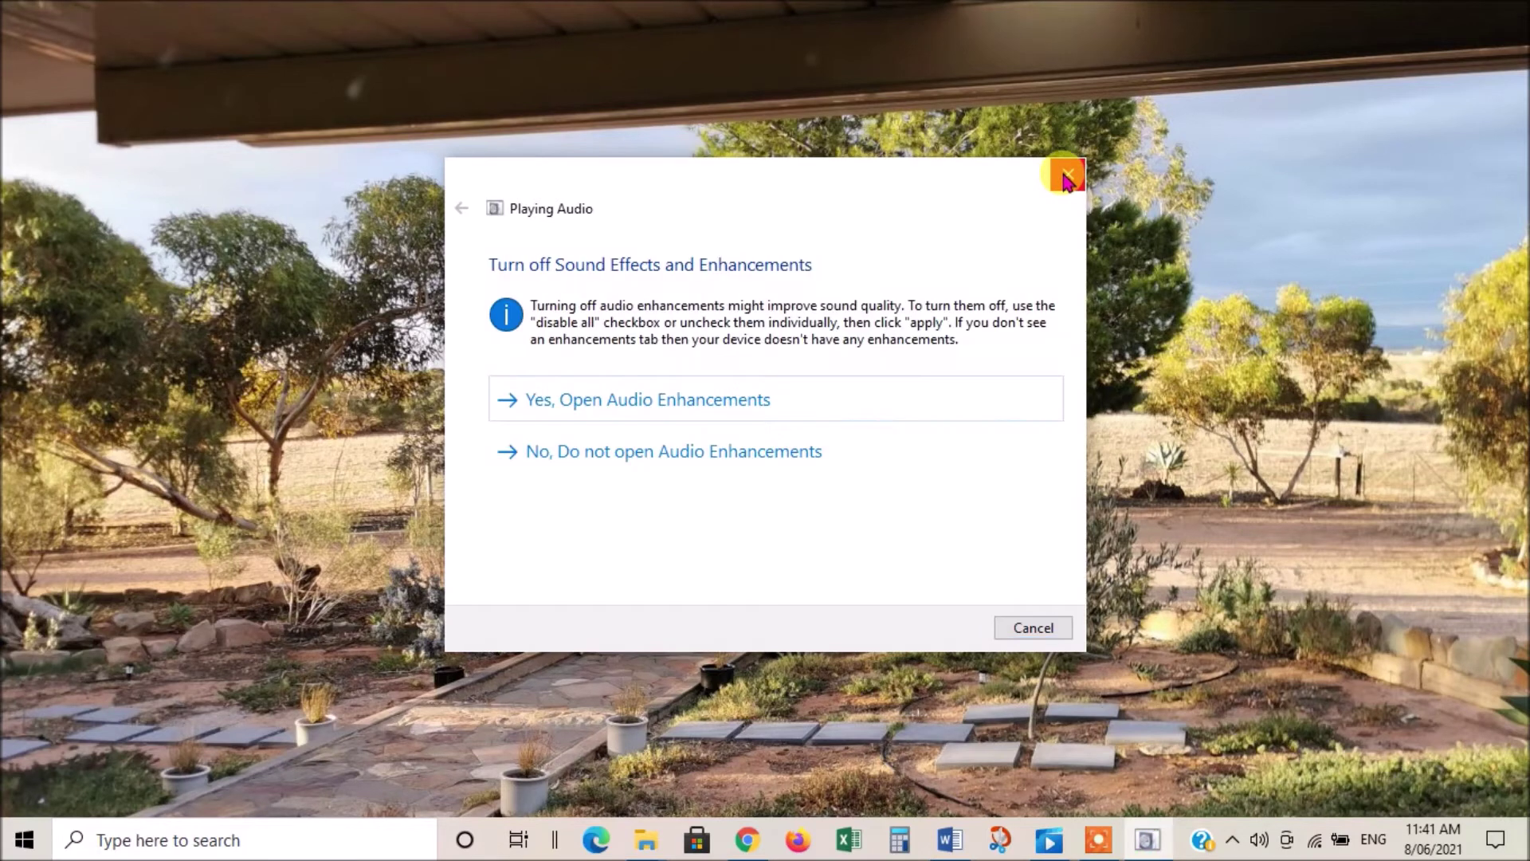
{"action": "left_click", "coordinate": [1067, 177]}
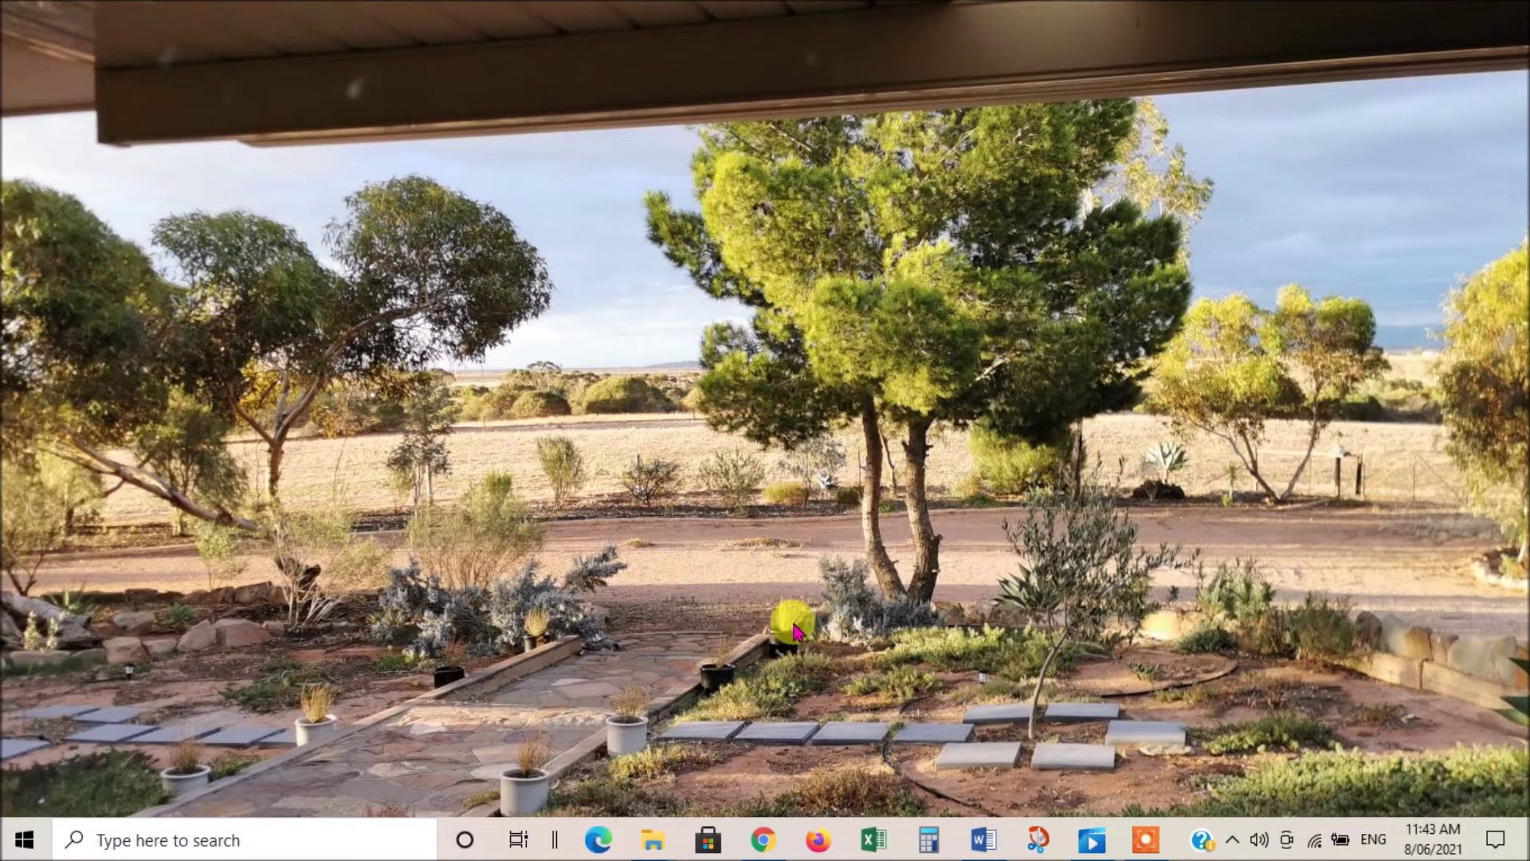
{"action": "left_click", "coordinate": [152, 841]}
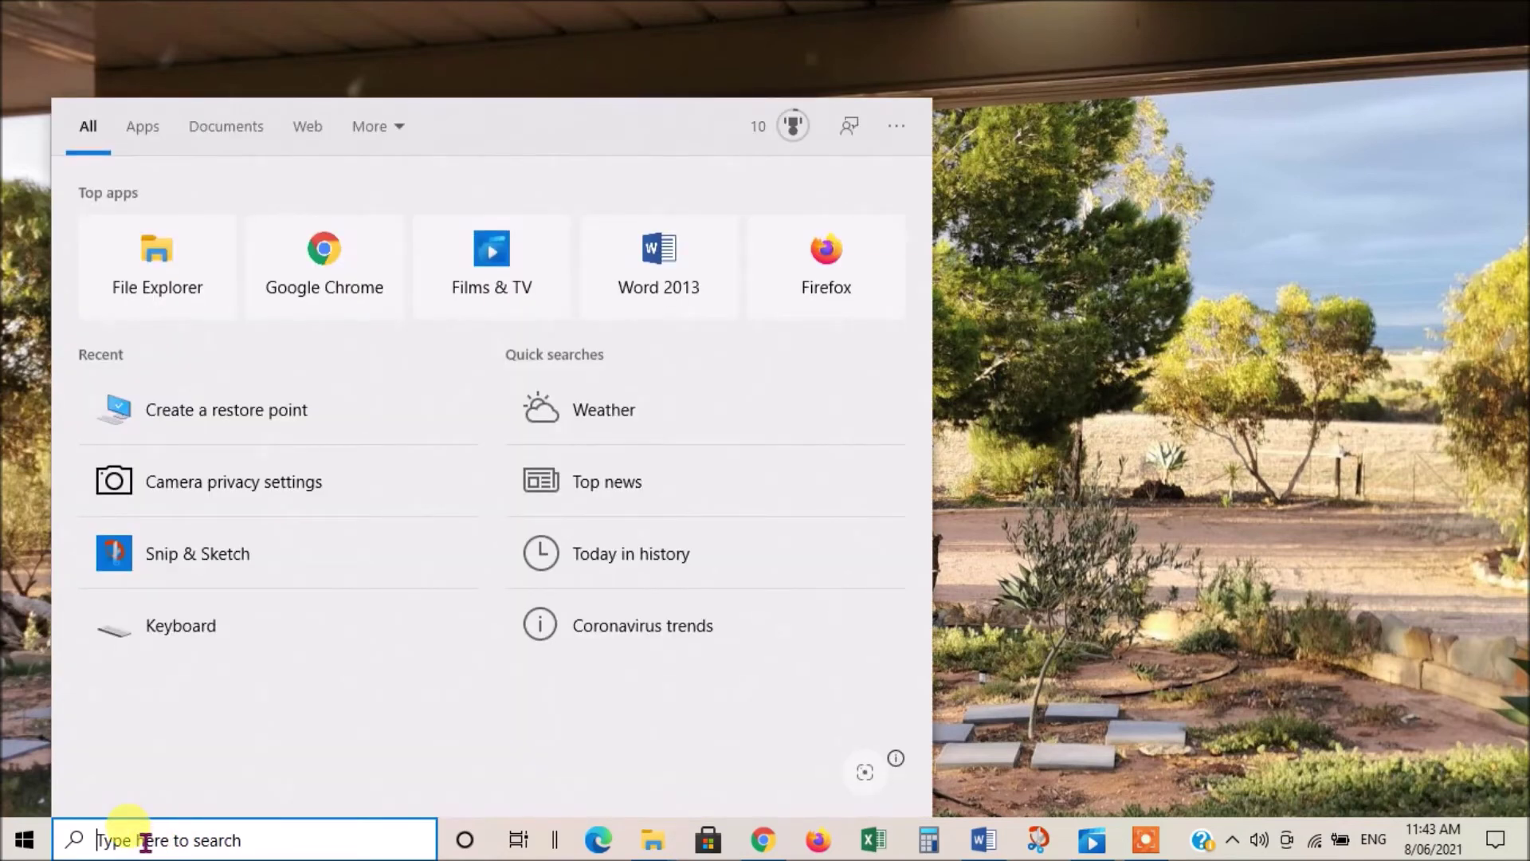
{"action": "type", "text": "upd"}
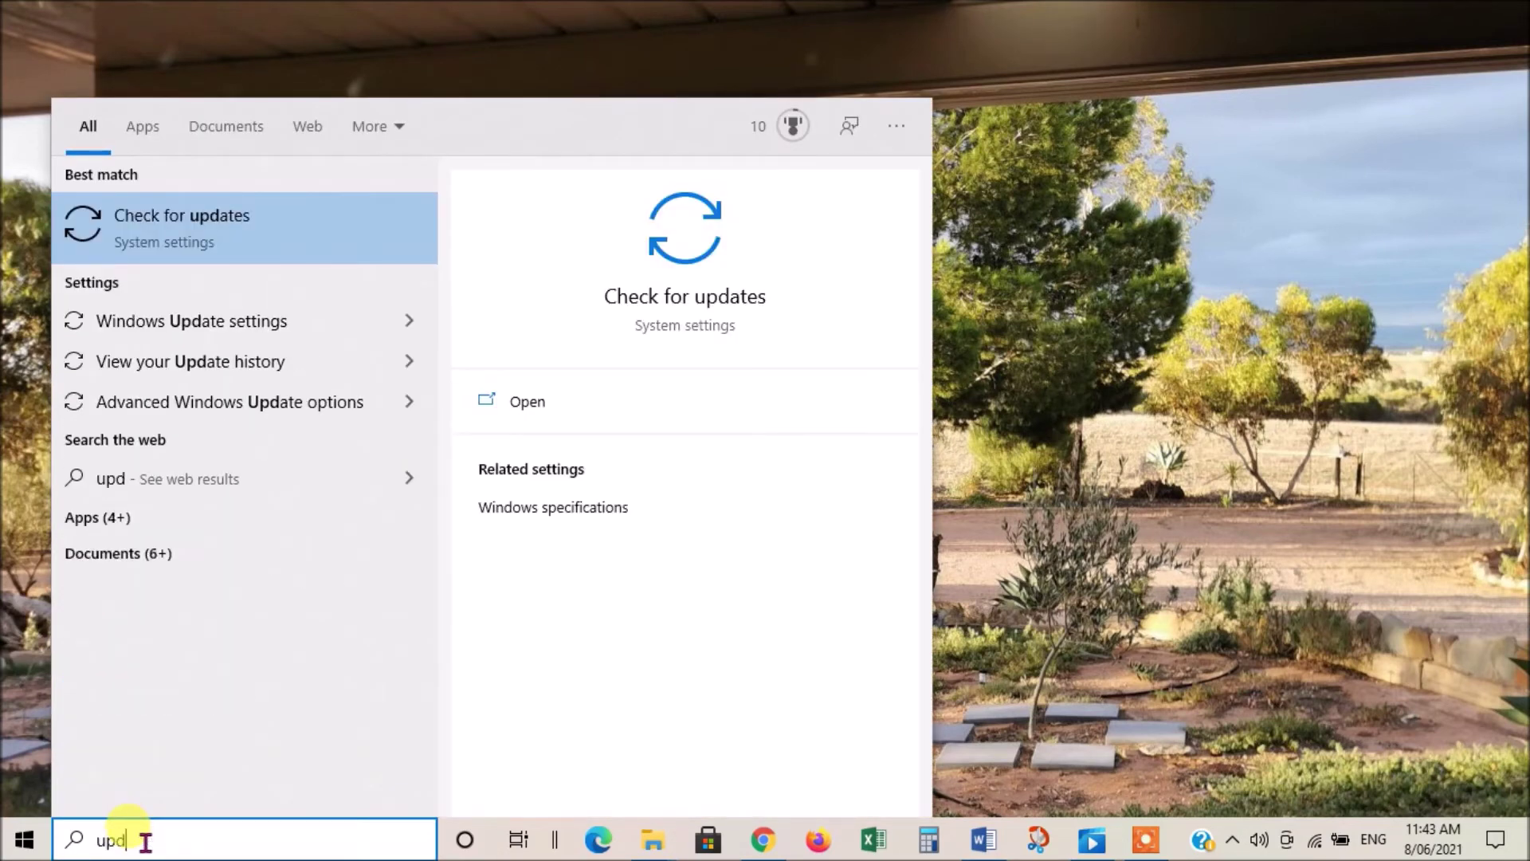
{"action": "type", "text": "ate"}
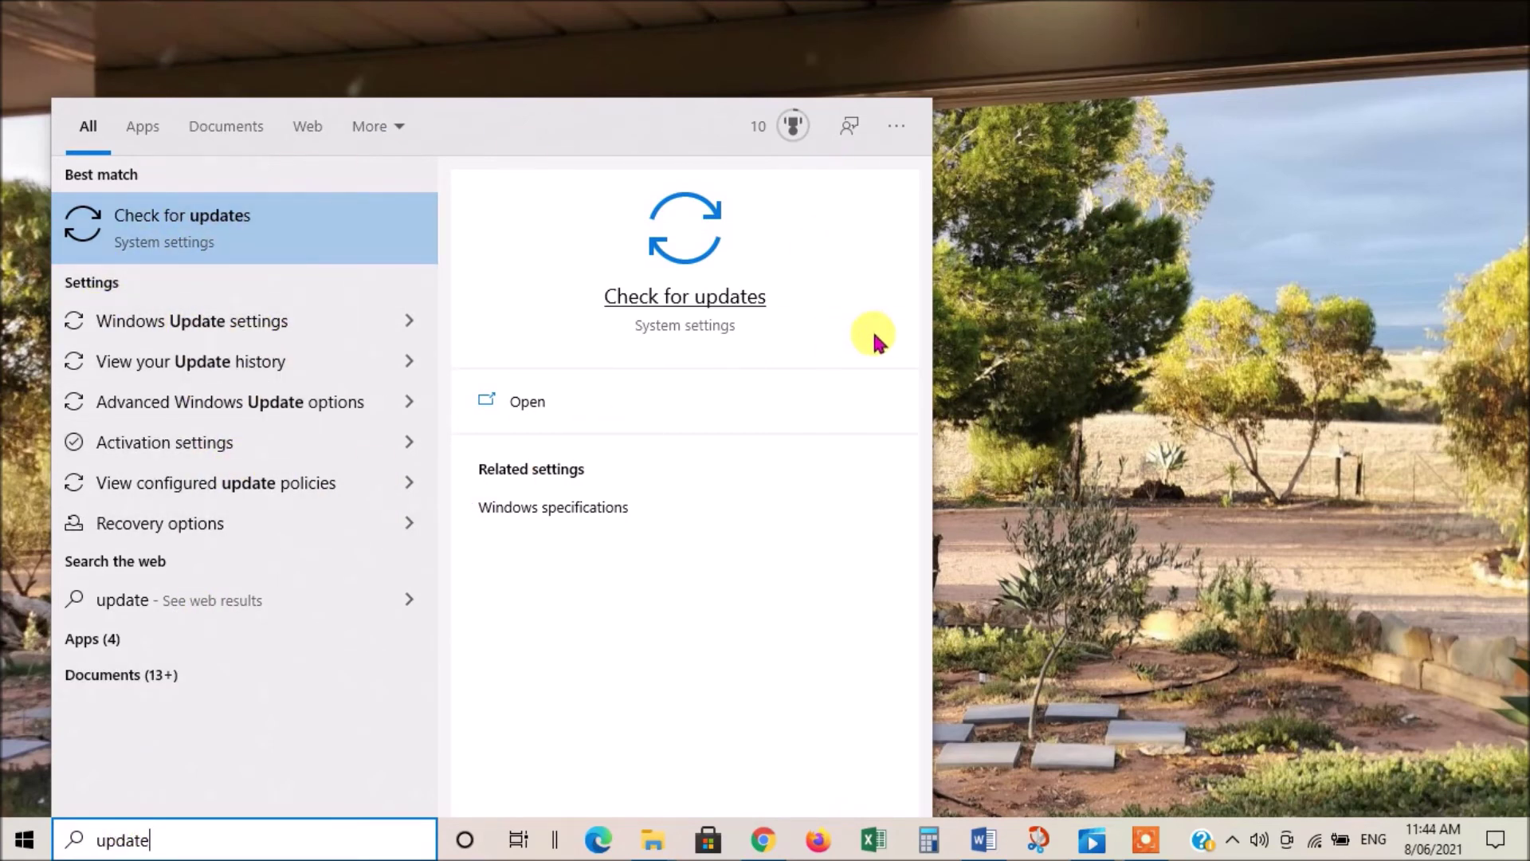
{"action": "left_click", "coordinate": [1139, 203]}
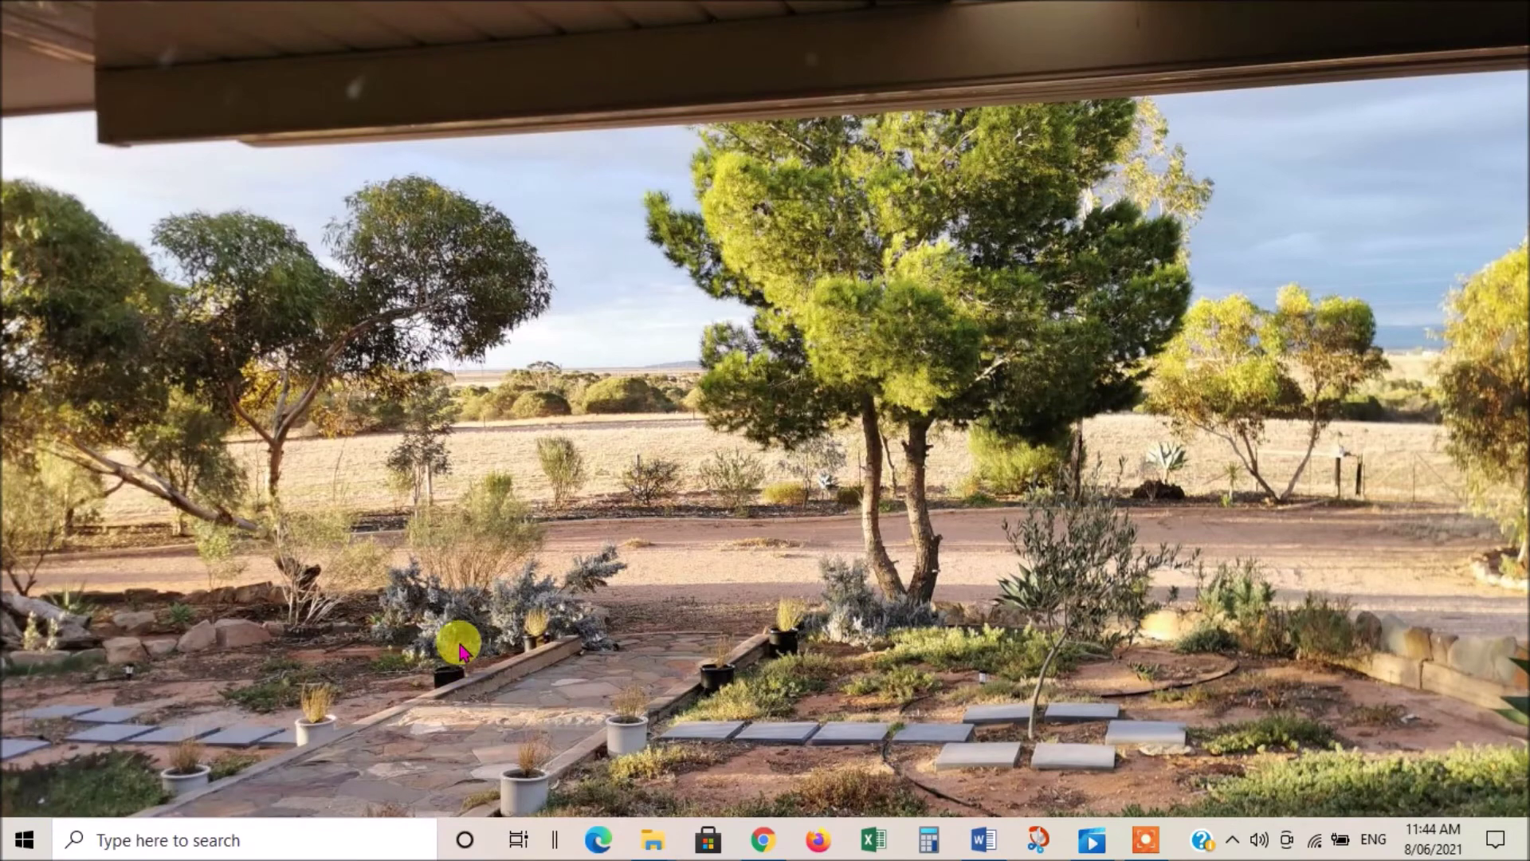
{"action": "left_click", "coordinate": [27, 850]}
{"action": "mouse_move", "coordinate": [29, 809]}
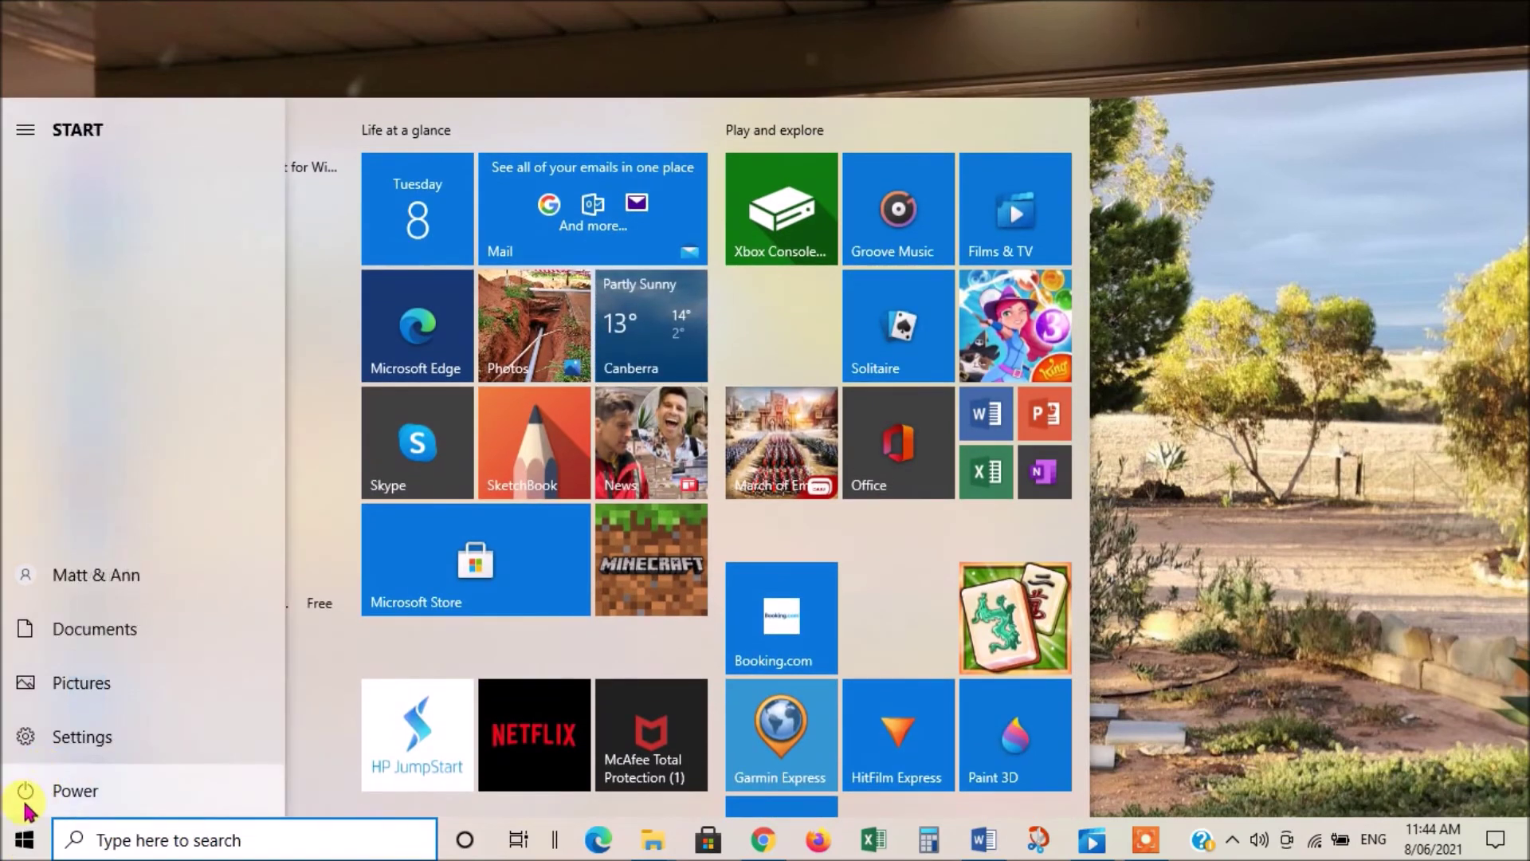
{"action": "left_click", "coordinate": [73, 799]}
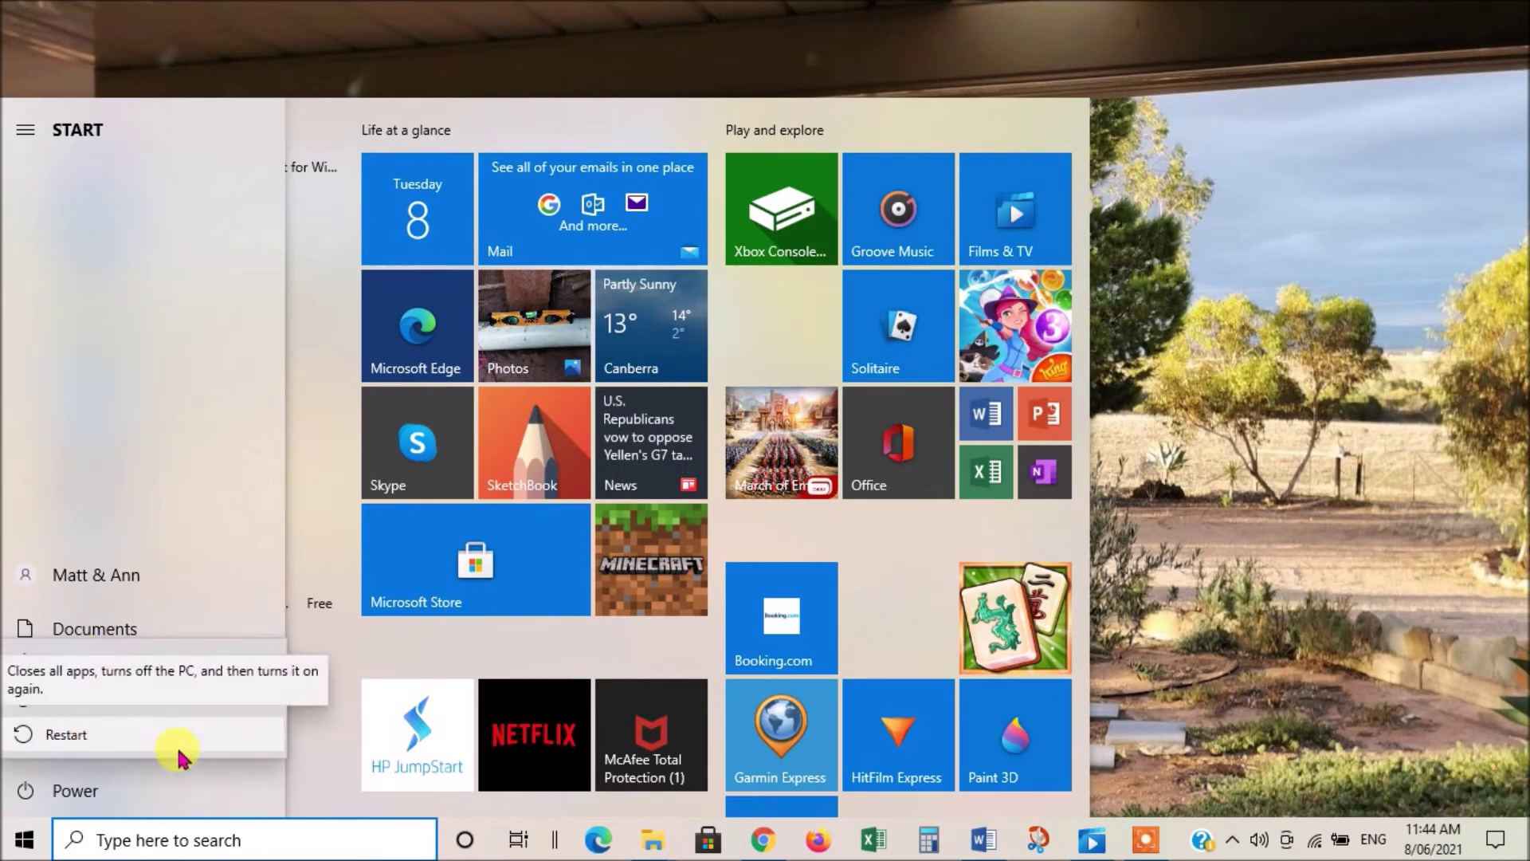
{"action": "left_click", "coordinate": [24, 850]}
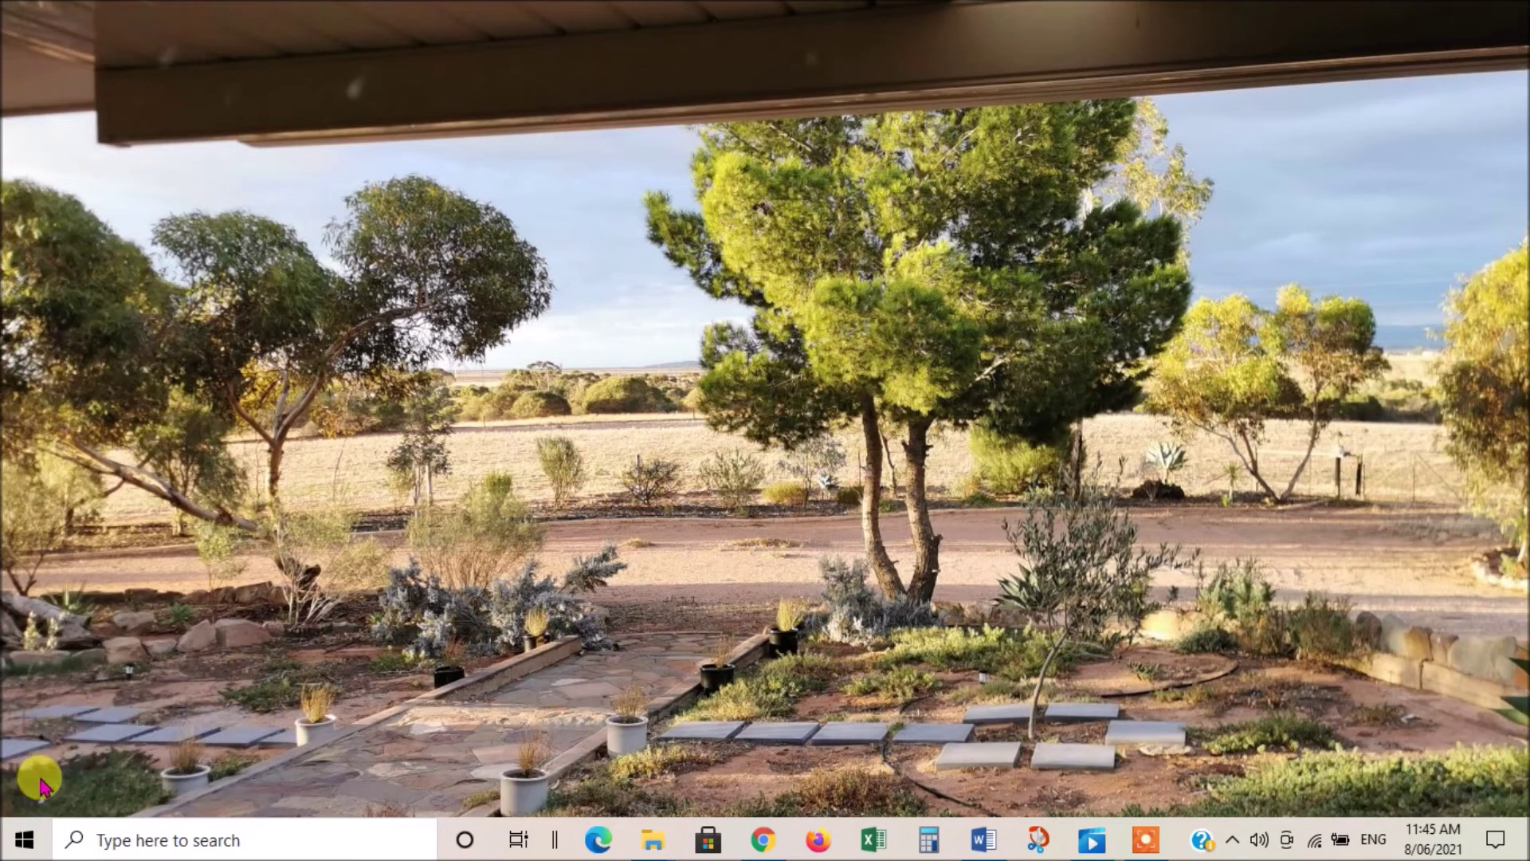
- Open Device Manager, expand Sound, video and game controllers, and open Realtek High Definition Audio
{"action": "right_click", "coordinate": [34, 846]}
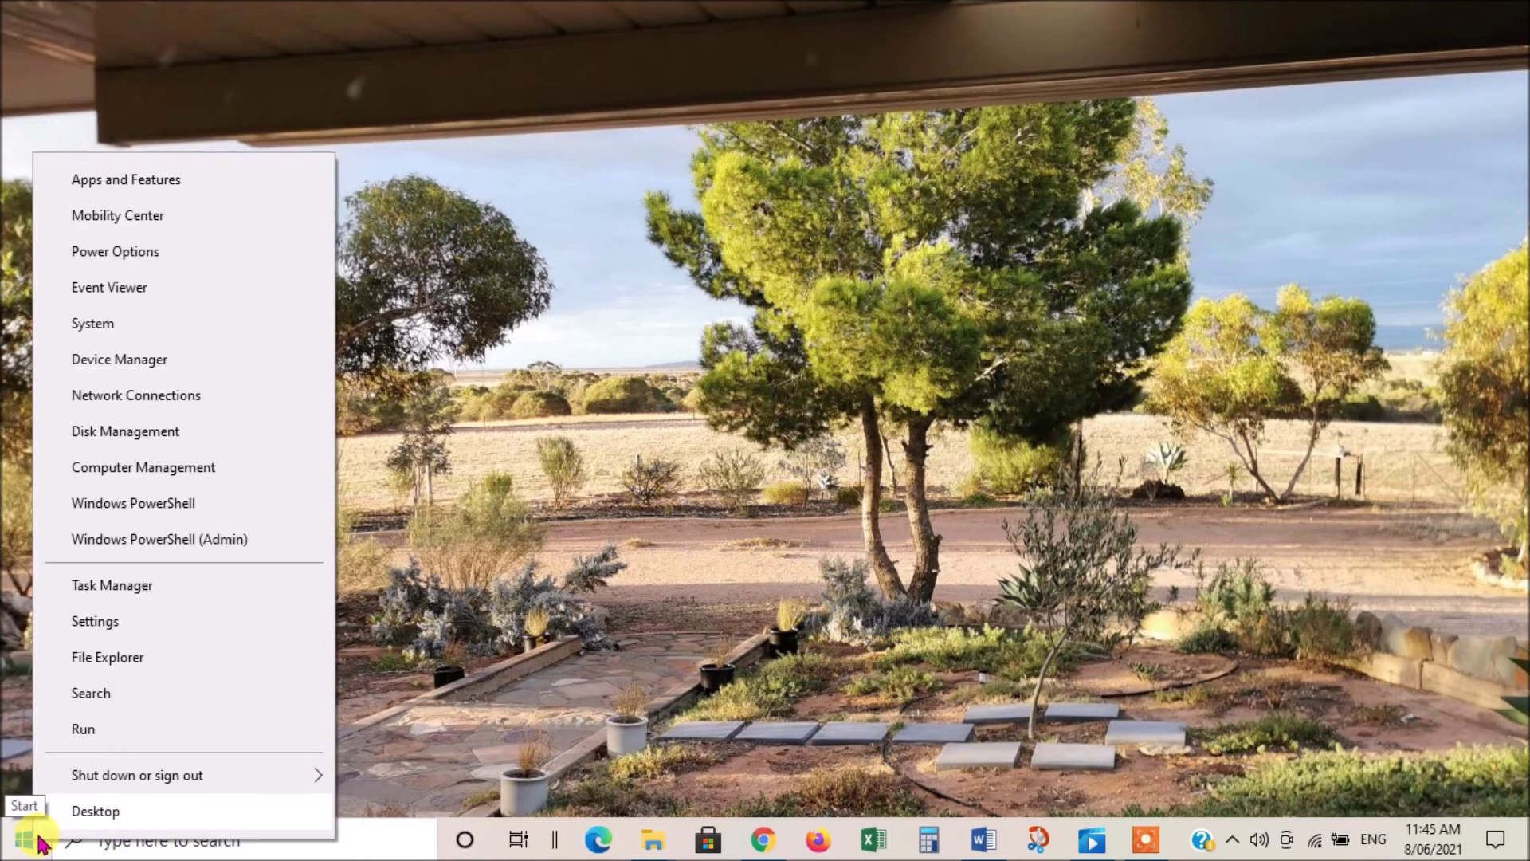
{"action": "left_click", "coordinate": [154, 363]}
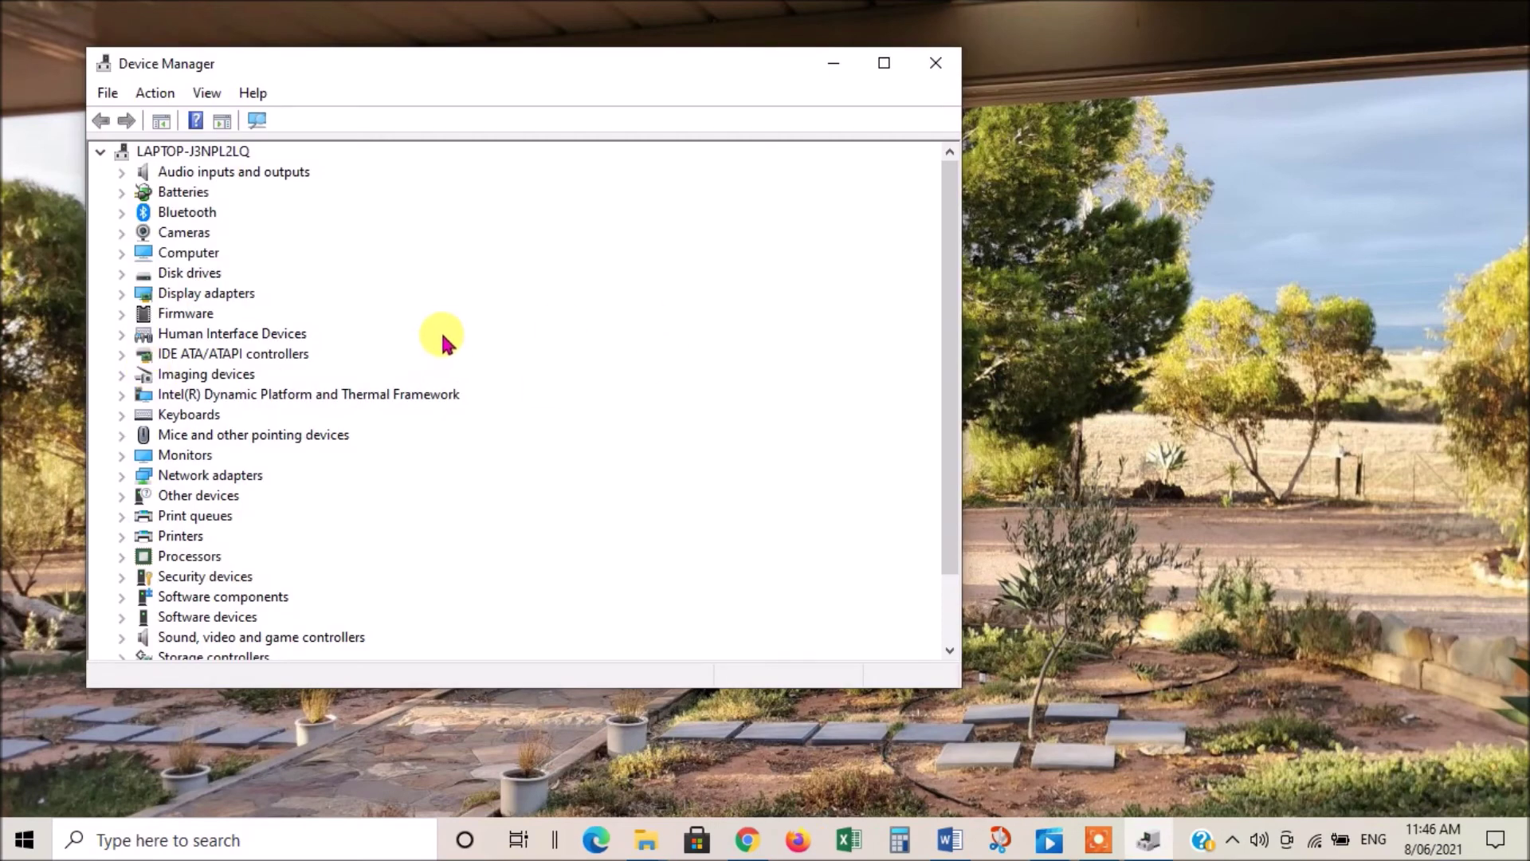
{"action": "scroll", "coordinate": [442, 338], "scroll_direction": "down", "scroll_amount": 1}
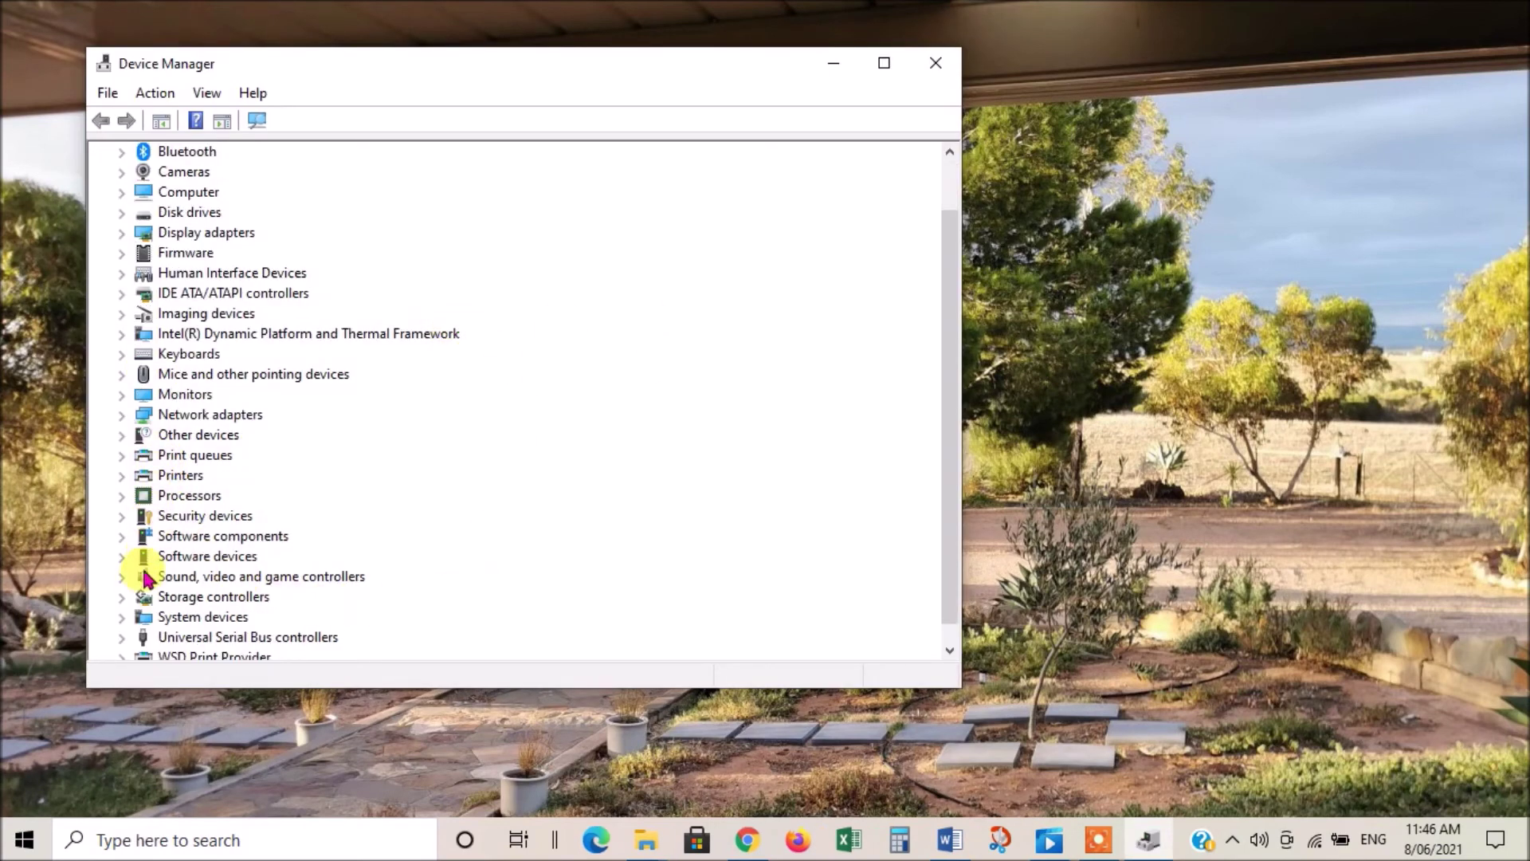
{"action": "double_click", "coordinate": [284, 576]}
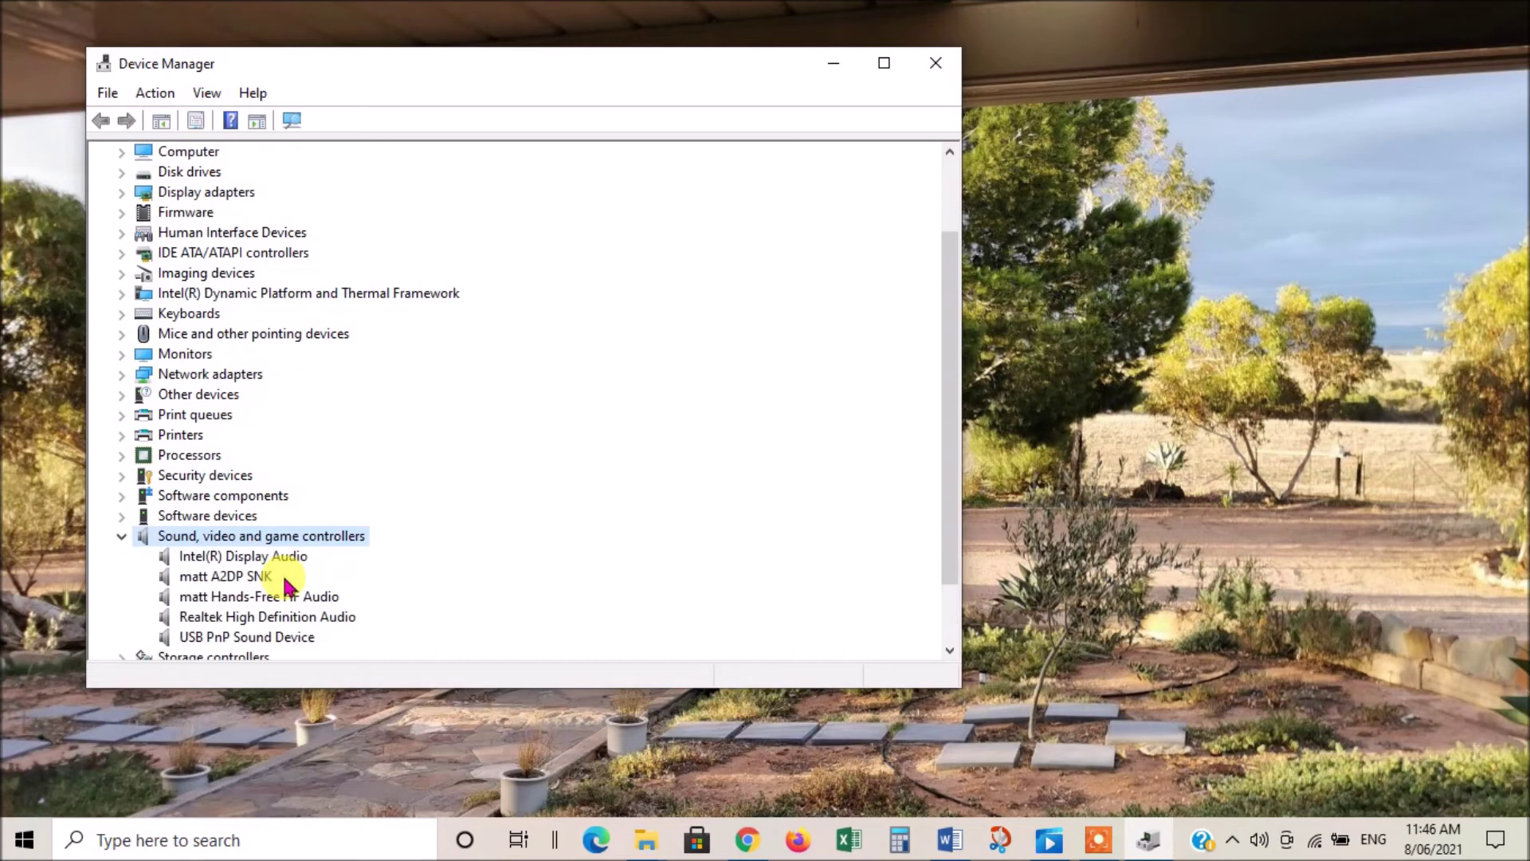
{"action": "scroll", "coordinate": [608, 386], "scroll_direction": "down", "scroll_amount": 2}
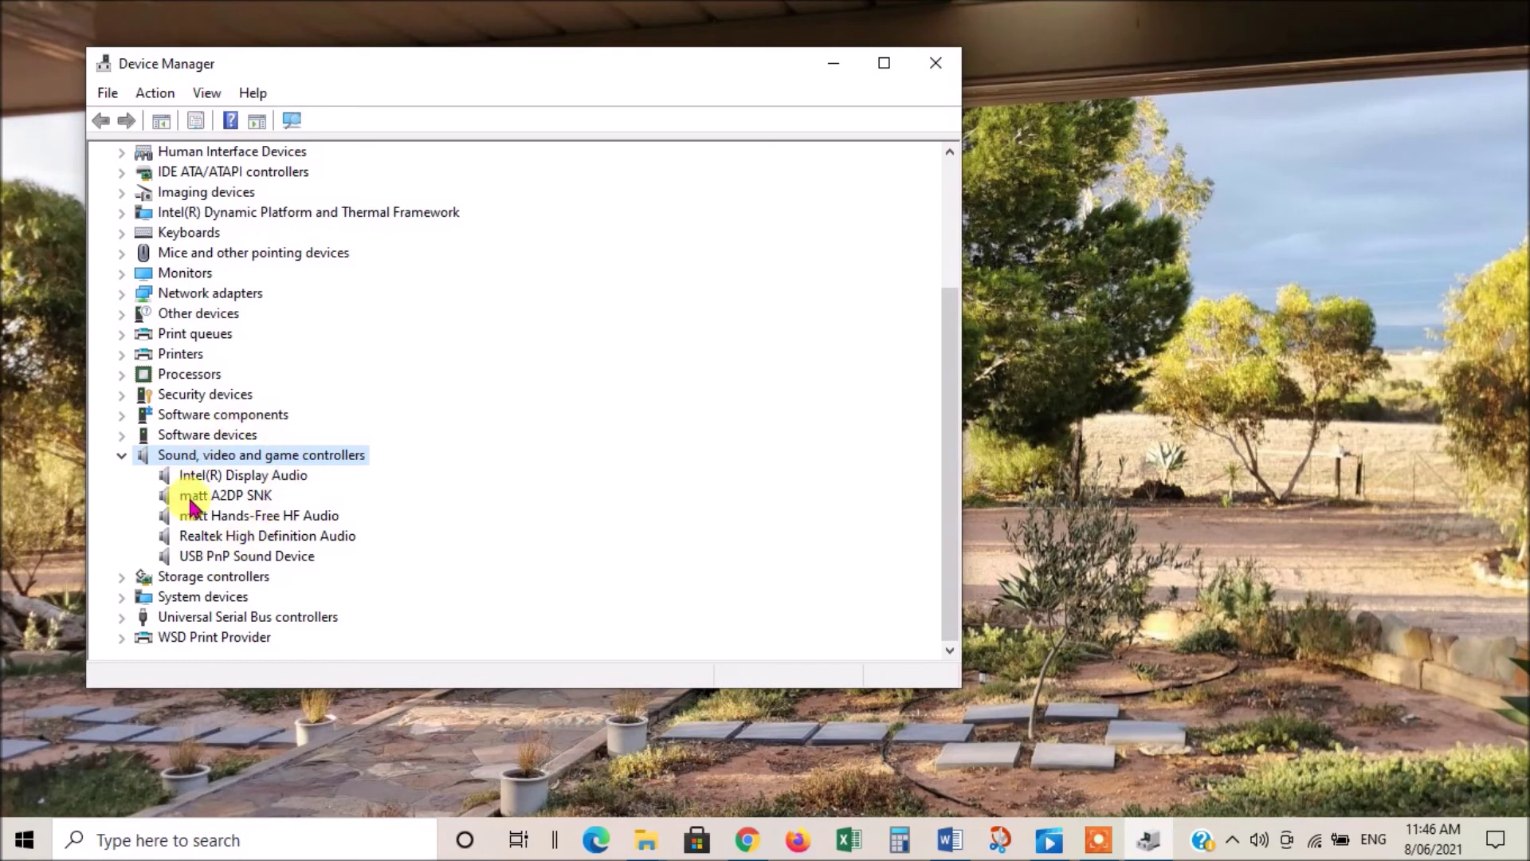
{"action": "double_click", "coordinate": [281, 536]}
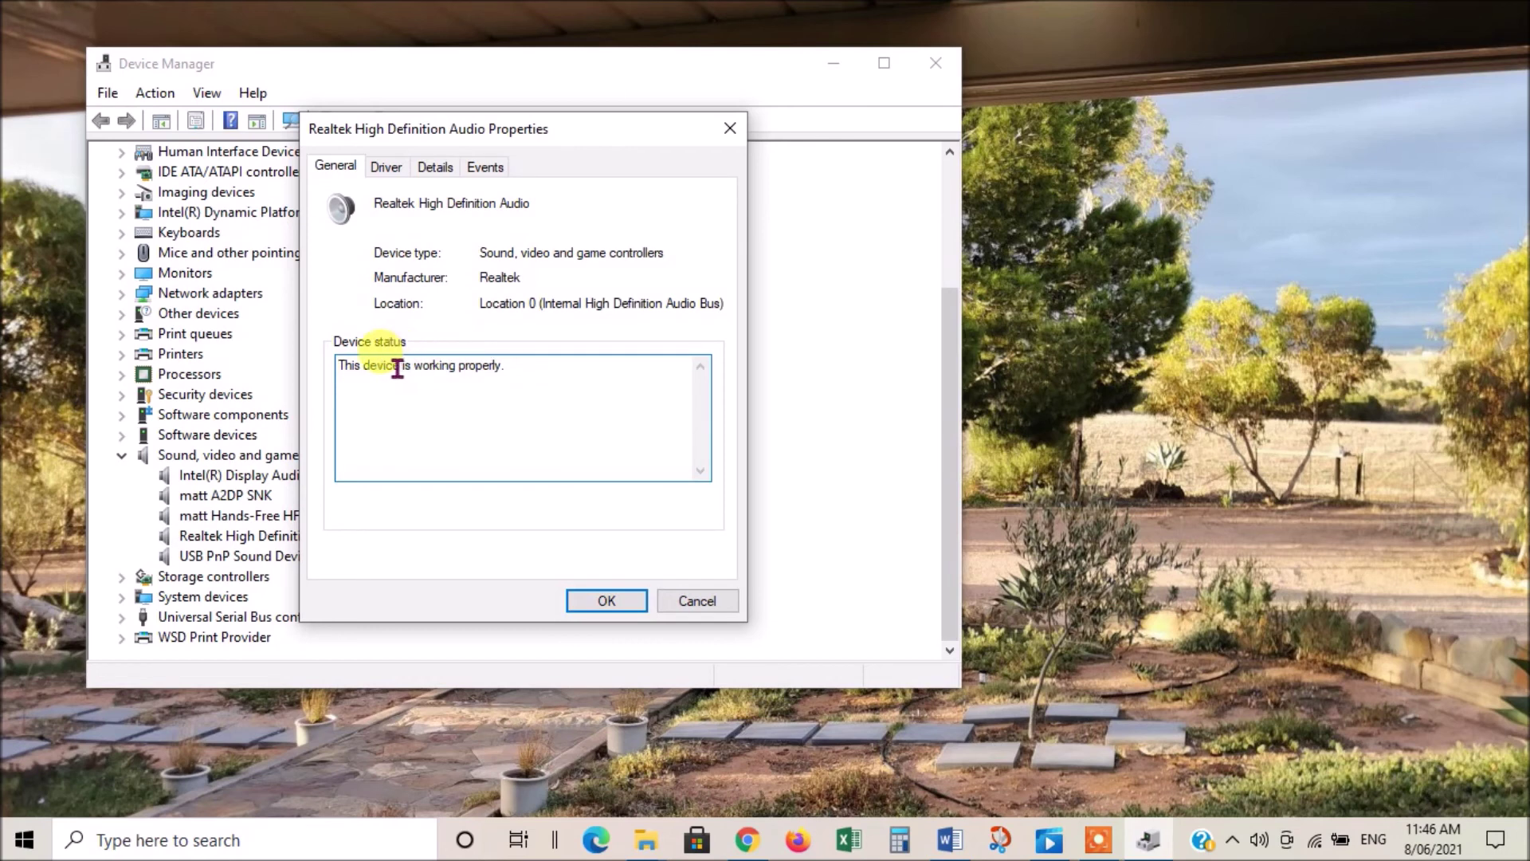
- Check the Realtek device status, its driver version 6.0.8940.1, and the Details tab
{"action": "left_click", "coordinate": [337, 368]}
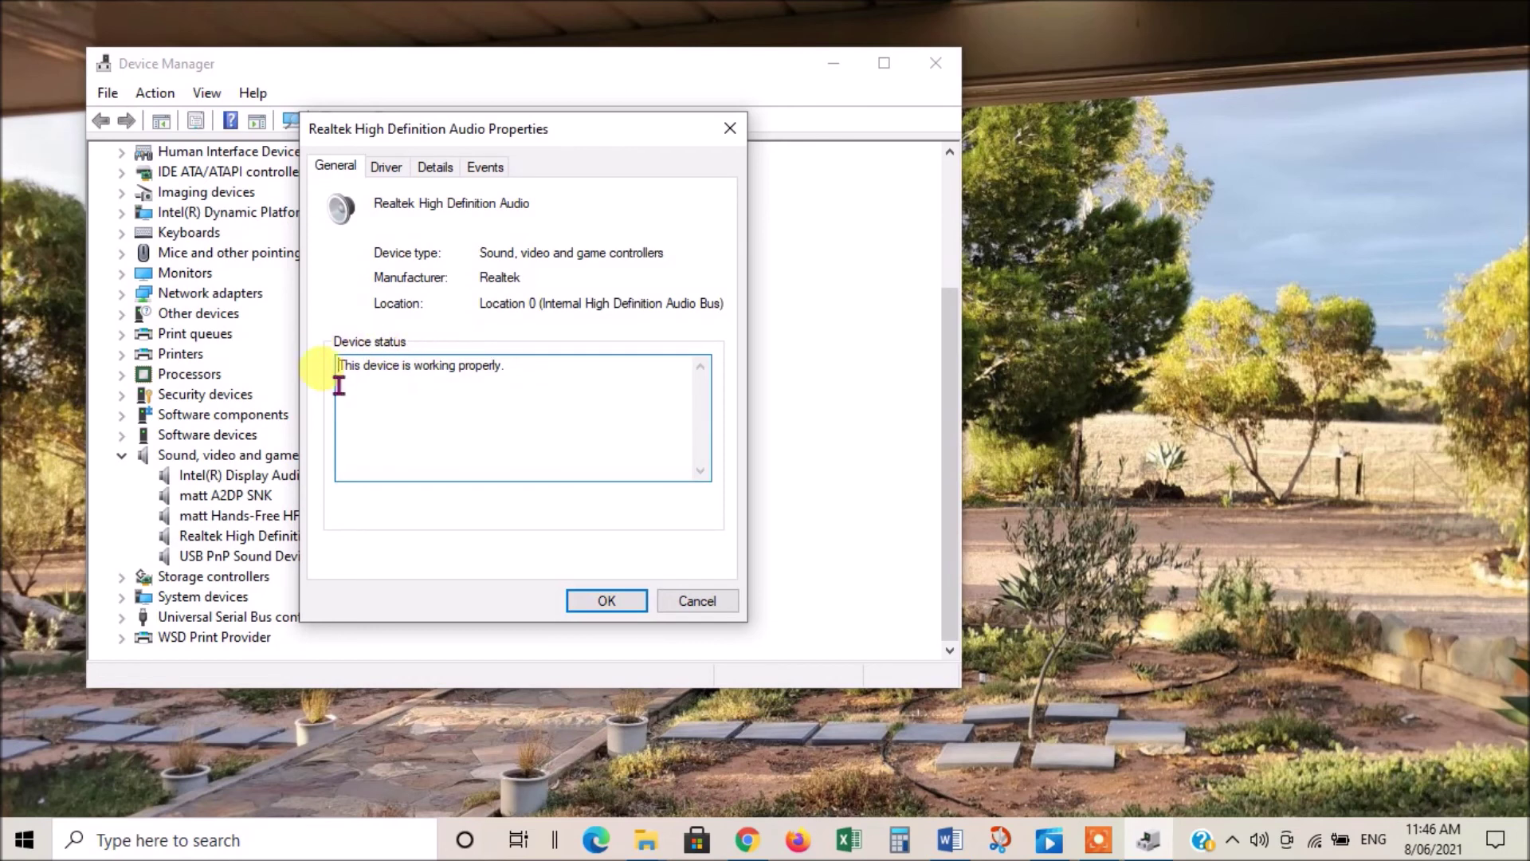
{"action": "left_click", "coordinate": [390, 170]}
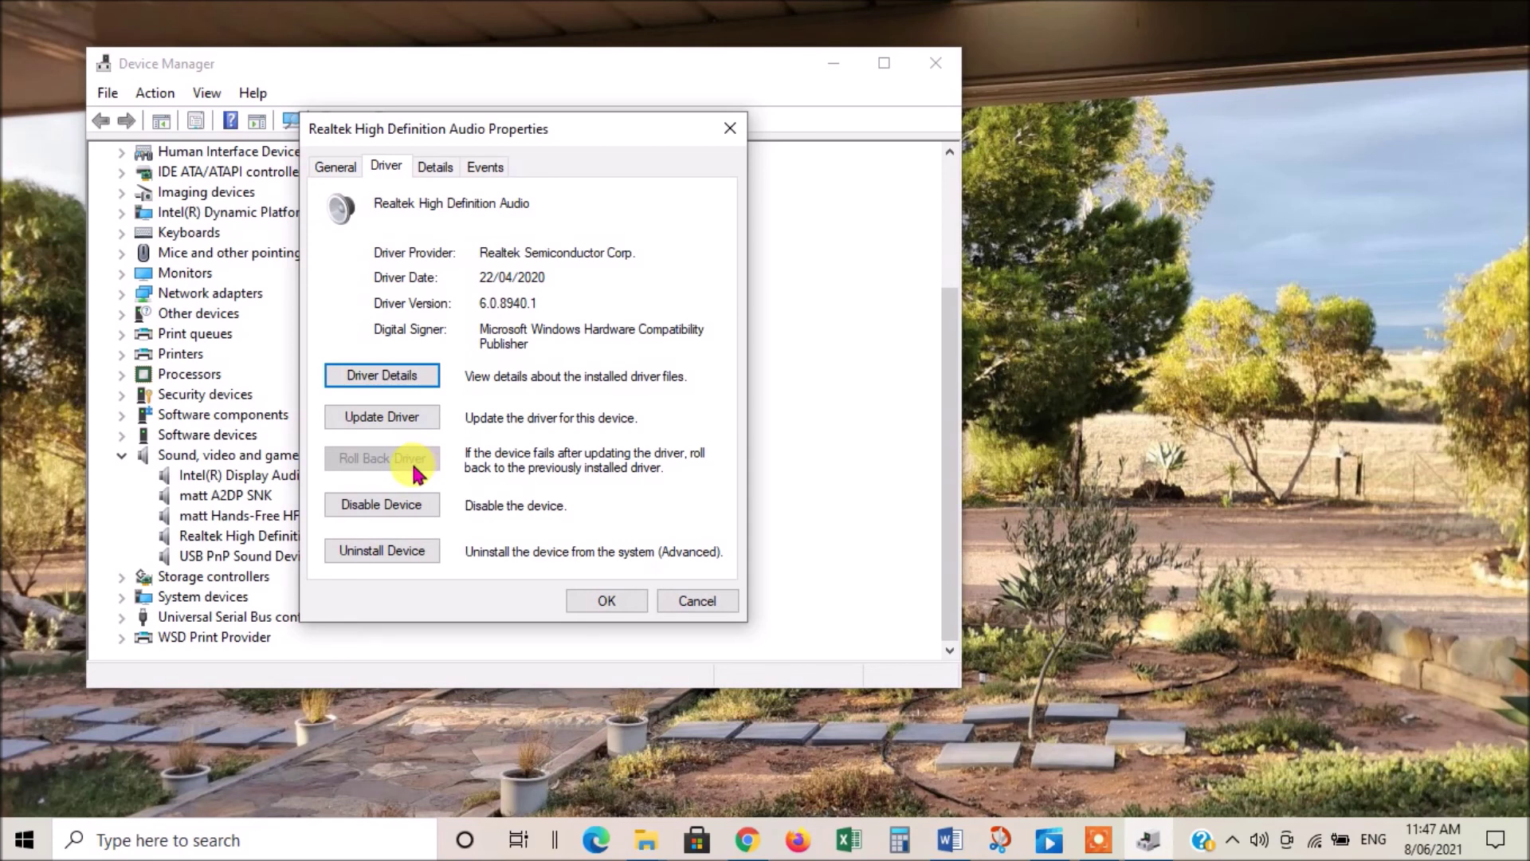
{"action": "left_click", "coordinate": [437, 167]}
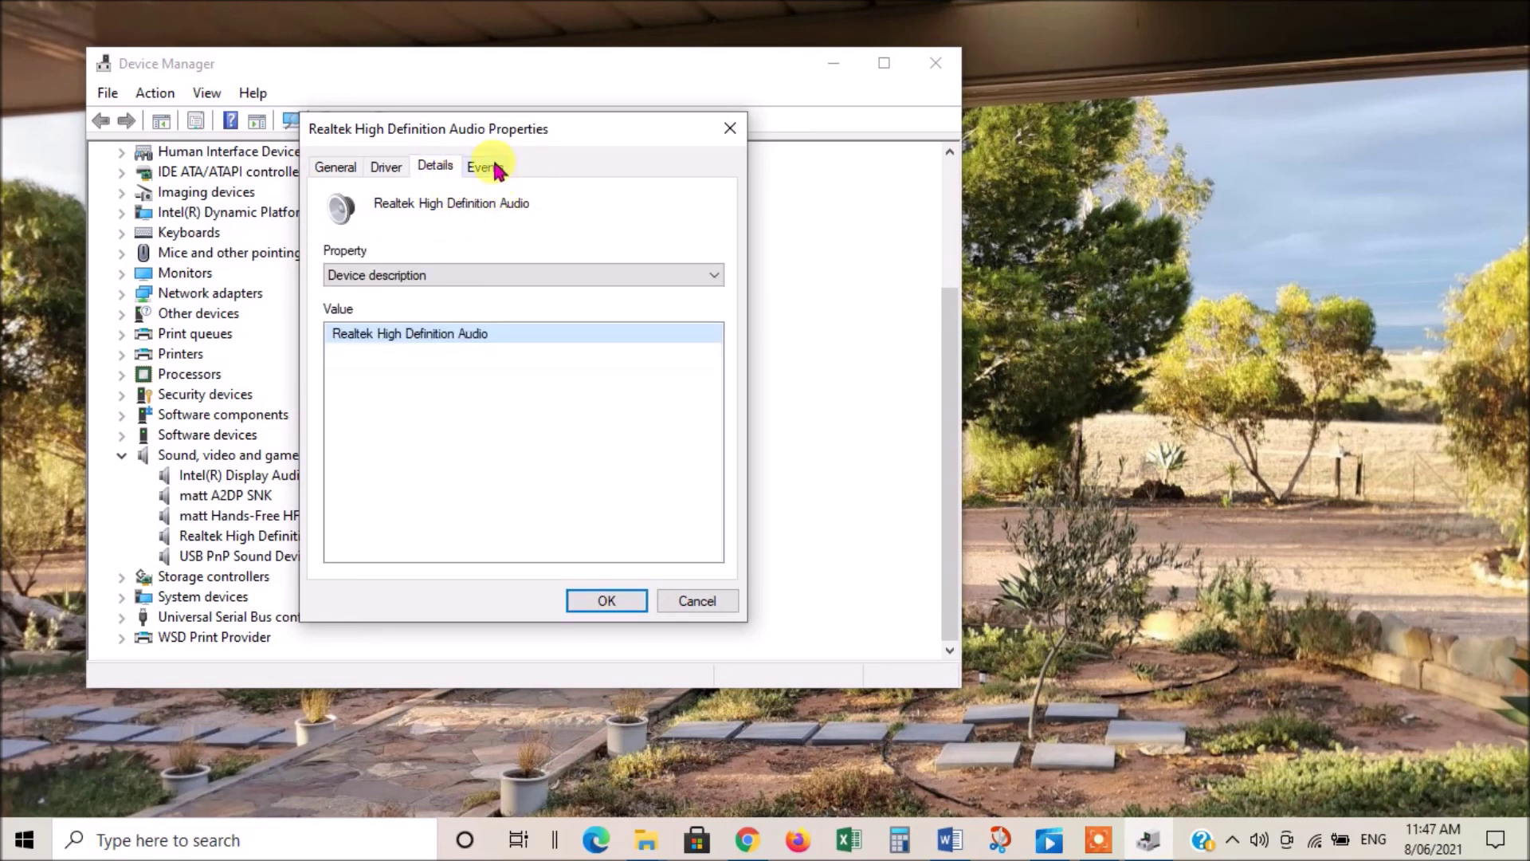